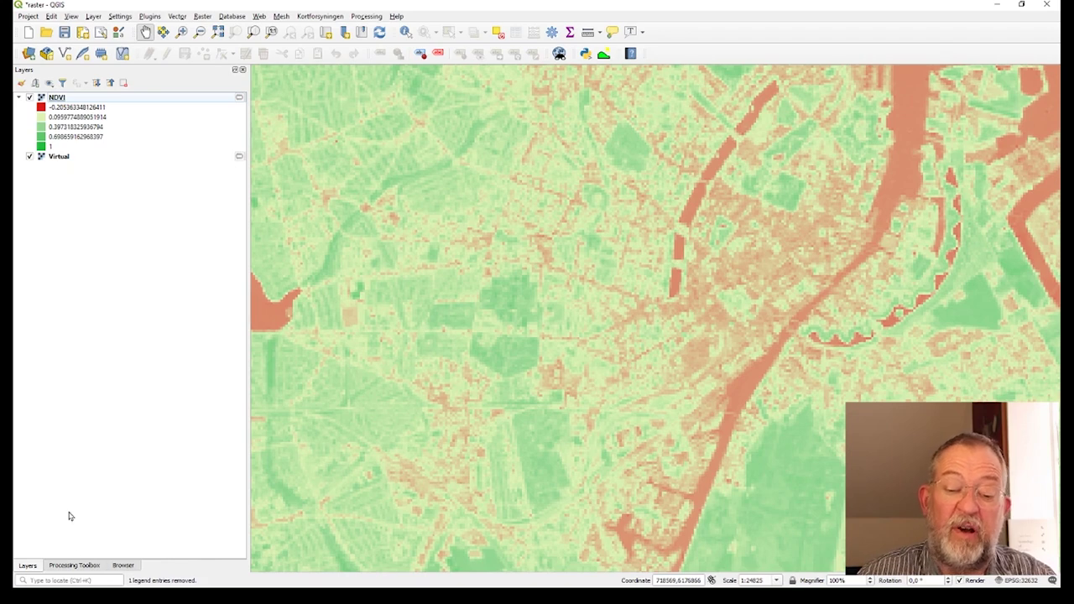
Add the Landsat band 10 raster LC08_L1TP_195021_20190825_20190903_01_T1_B10.TIF to the map
left_click(122, 566)
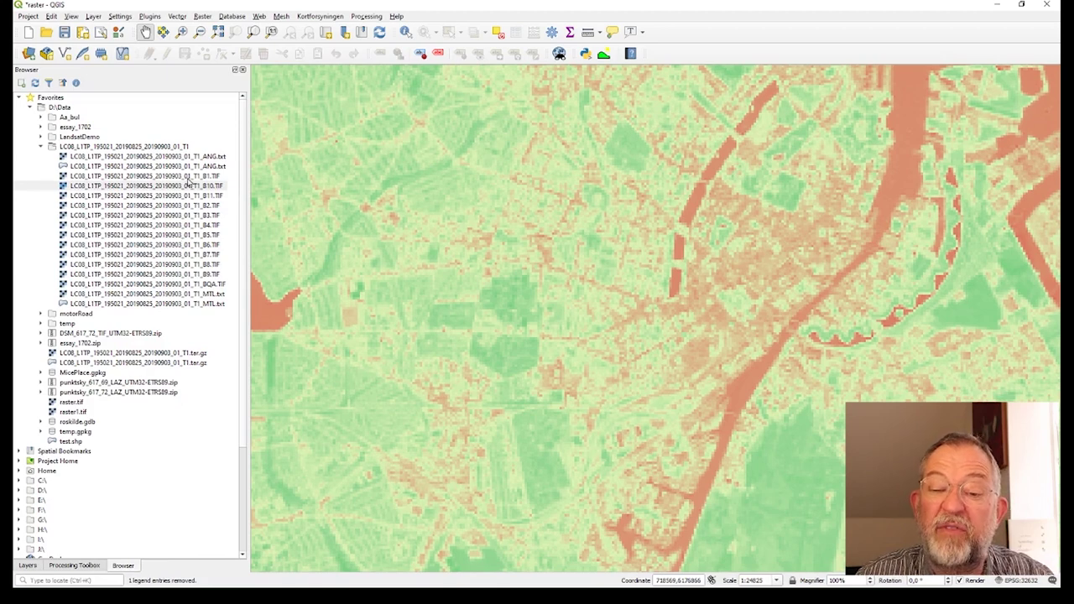
left_click_drag(202, 186, 566, 188)
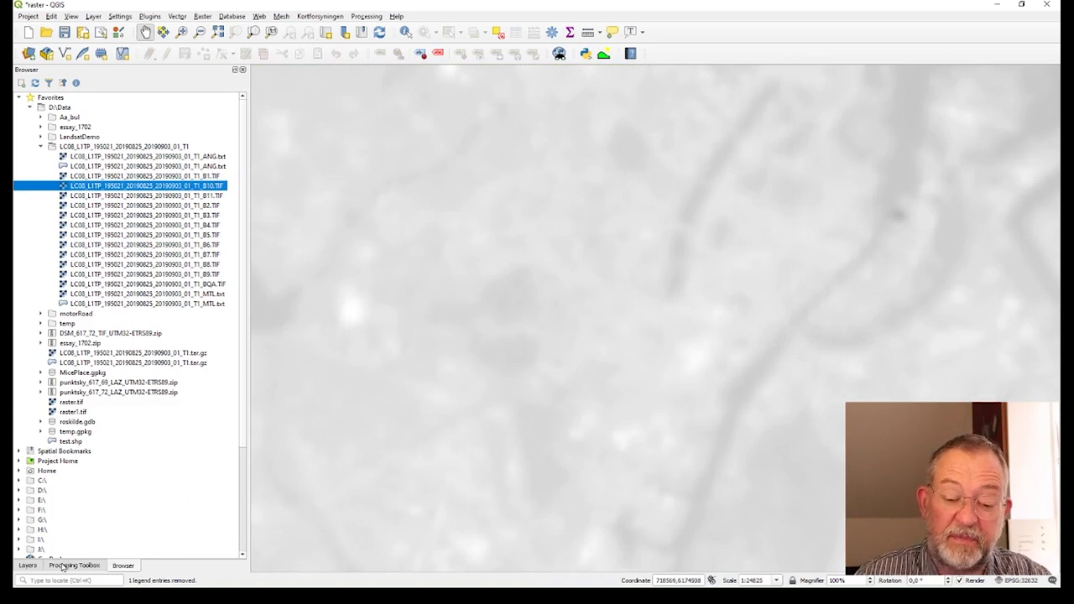
left_click(28, 565)
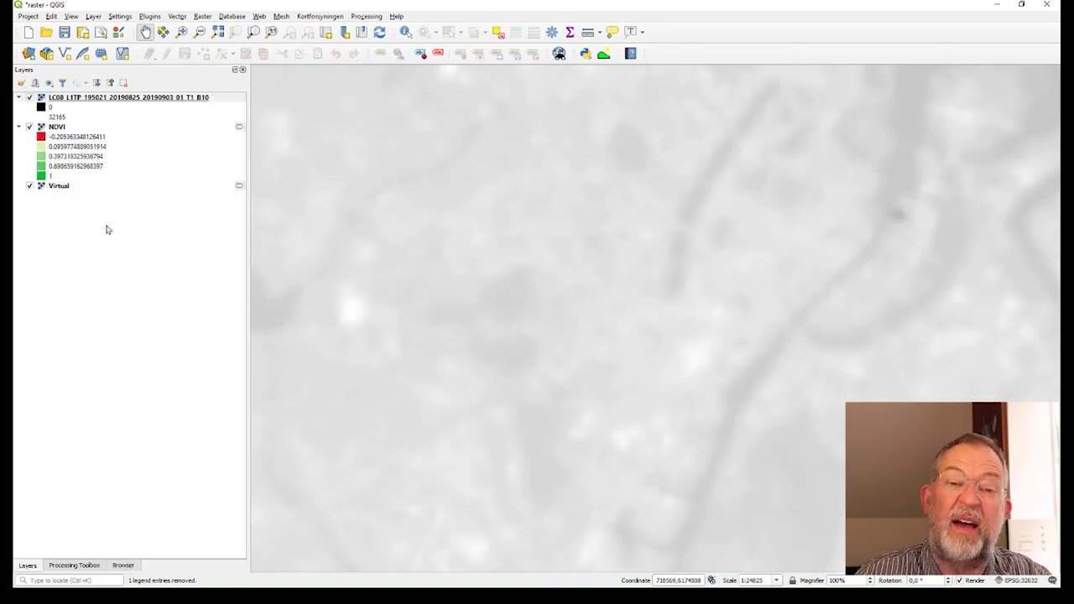
Rename the newly added Landsat band 10 layer as B10
right_click(169, 98)
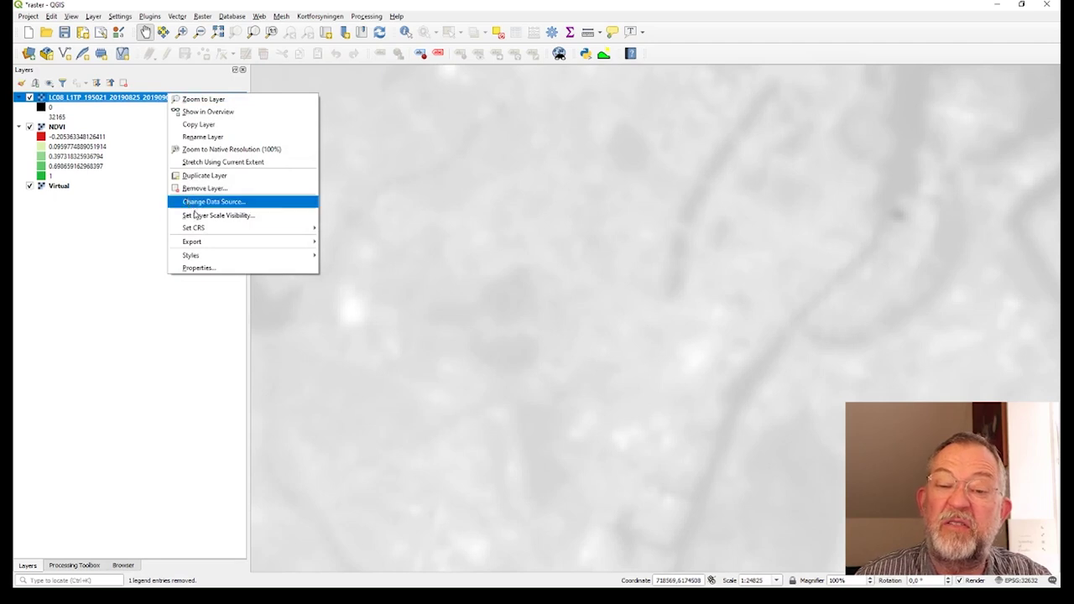
left_click(233, 138)
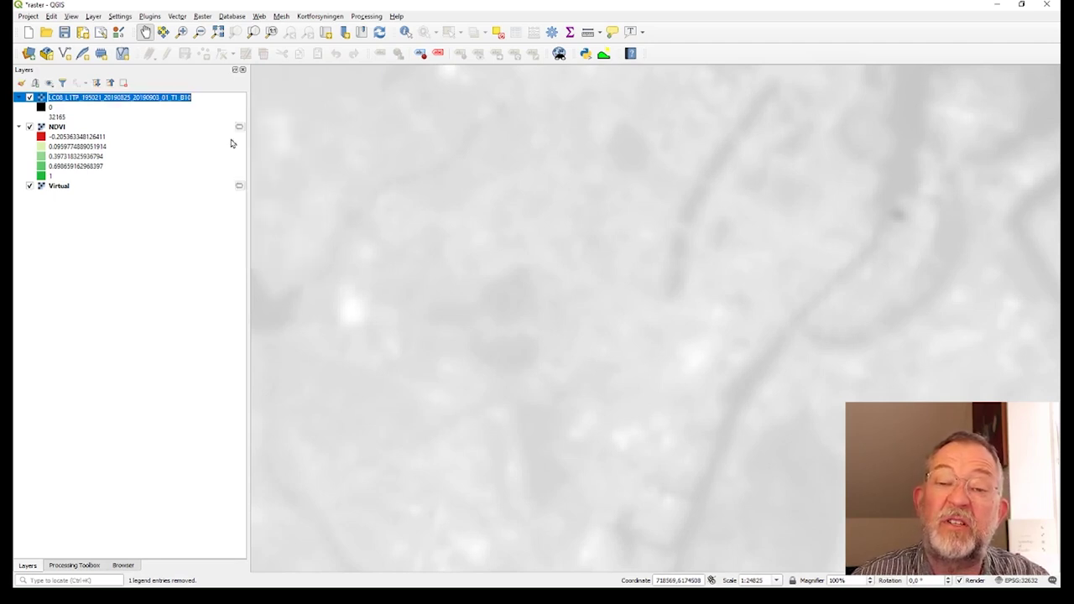
type("B")
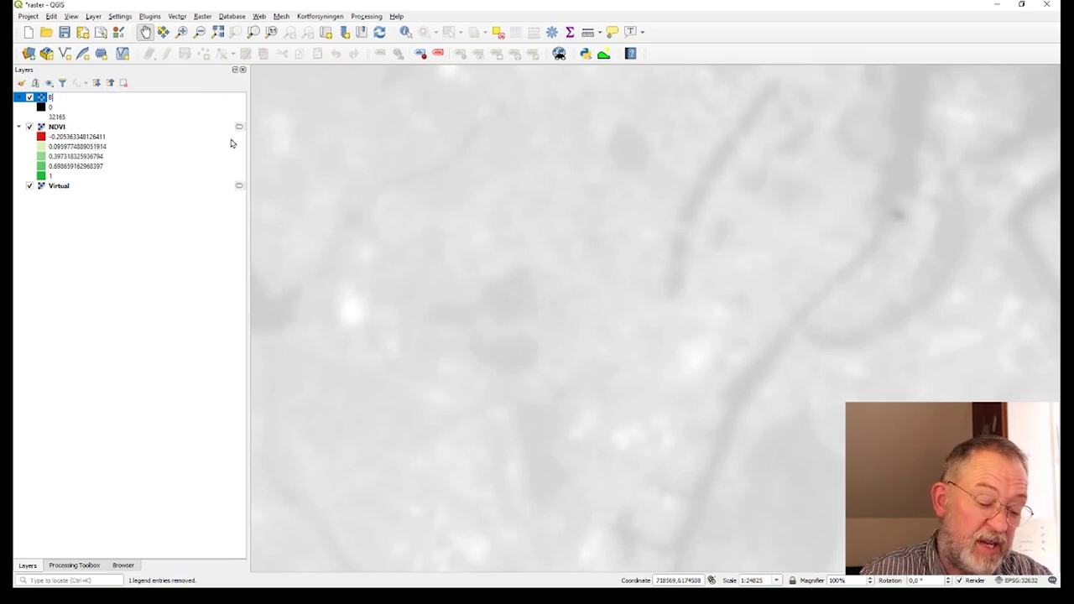
type("10")
key("Return")
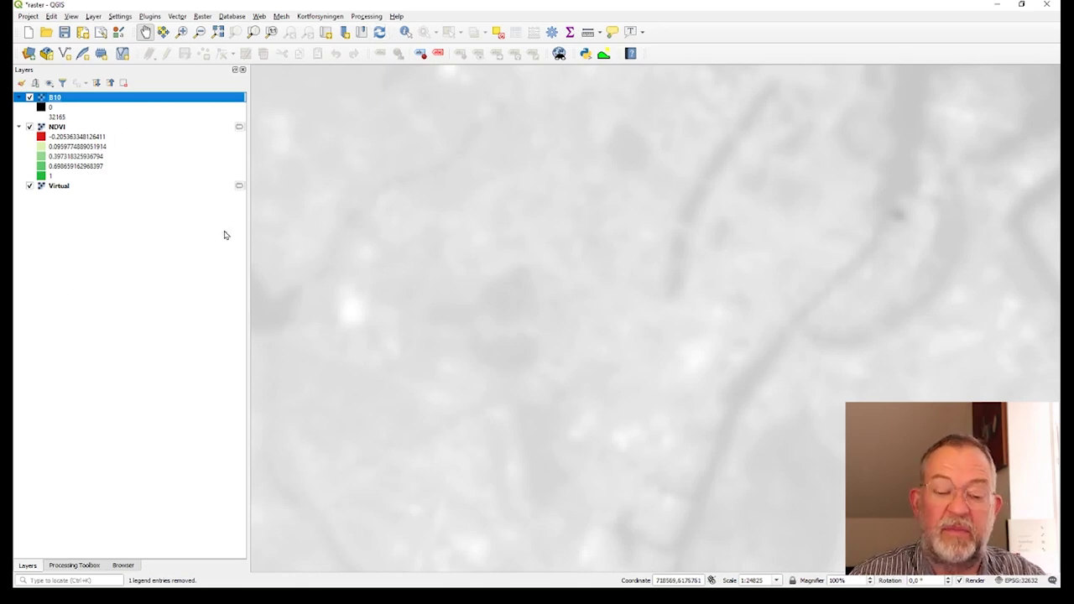
Search the processing tools for "ras" and open the Raster calculator
left_click(77, 565)
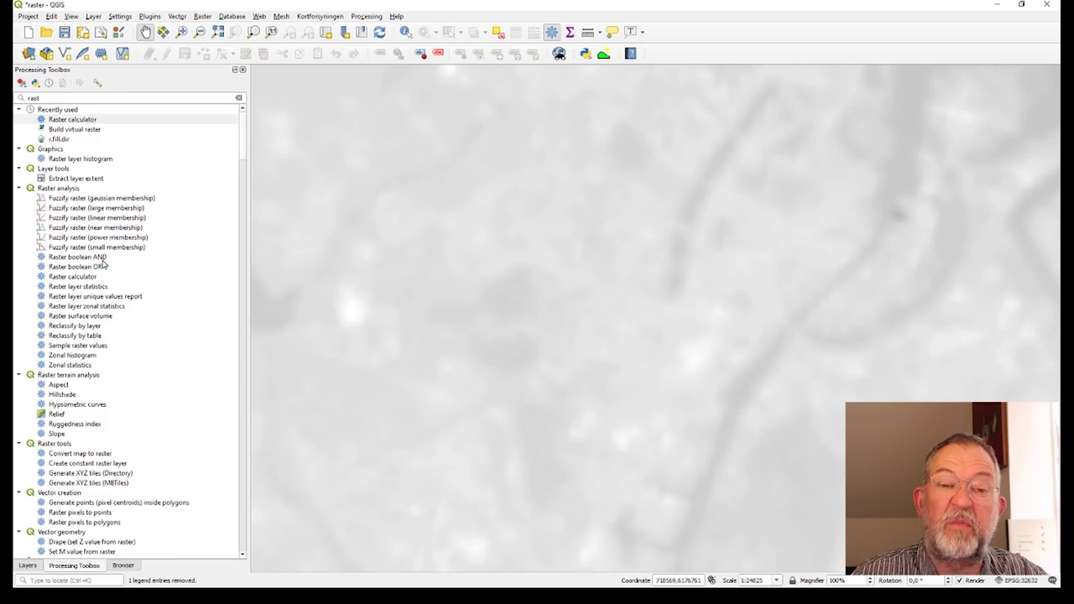
double_click(45, 98)
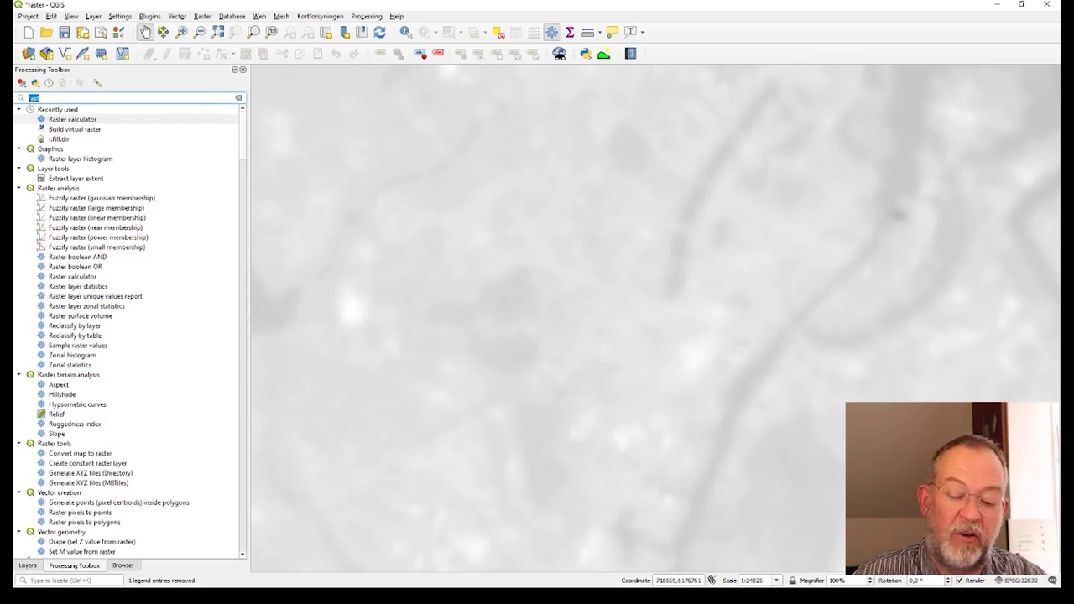
key("BackSpace")
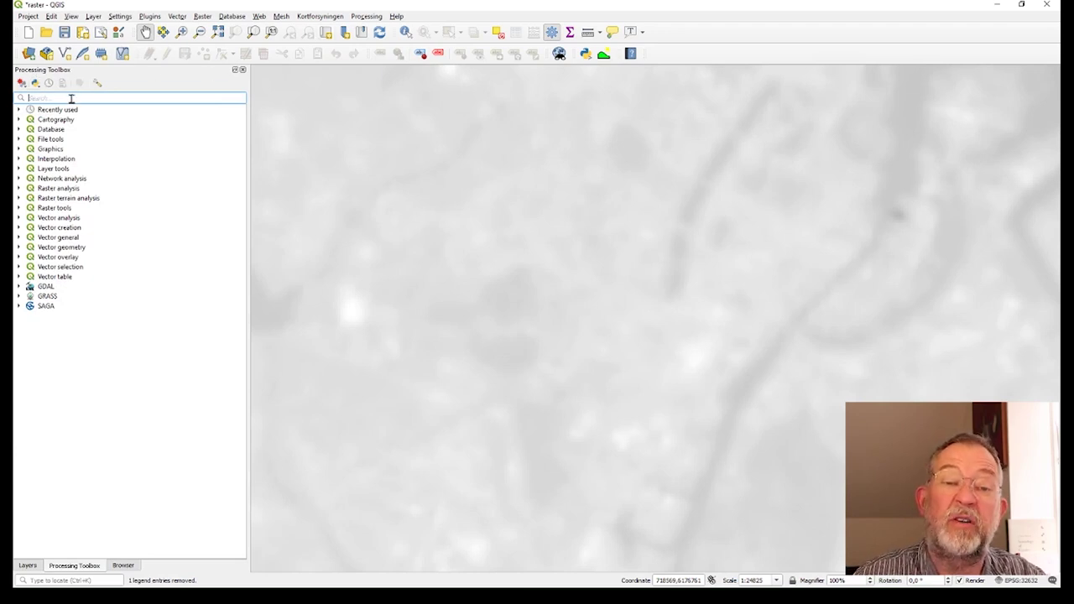
type("ras")
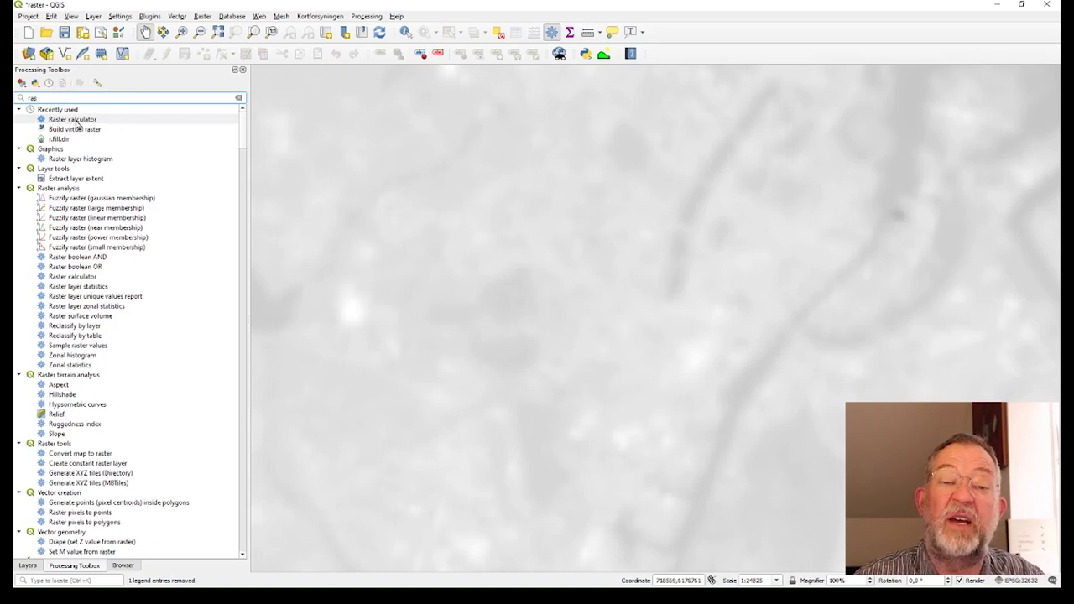
double_click(75, 120)
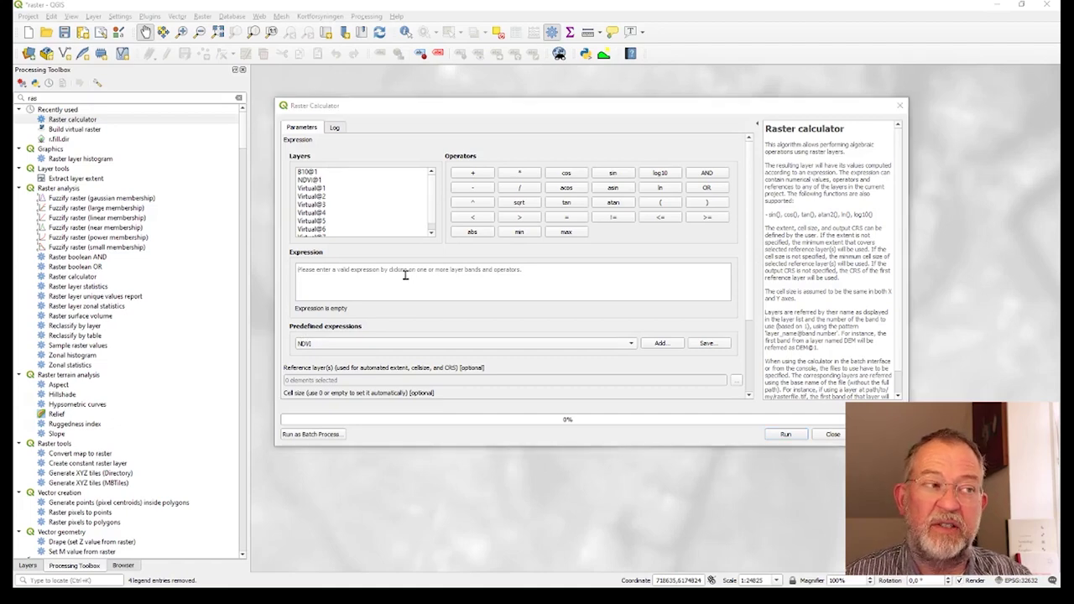
Check the TOA radiance formula on the slide and begin the raster expression with 3.3420E-04 * "B10@1" +
key("alt+Tab")
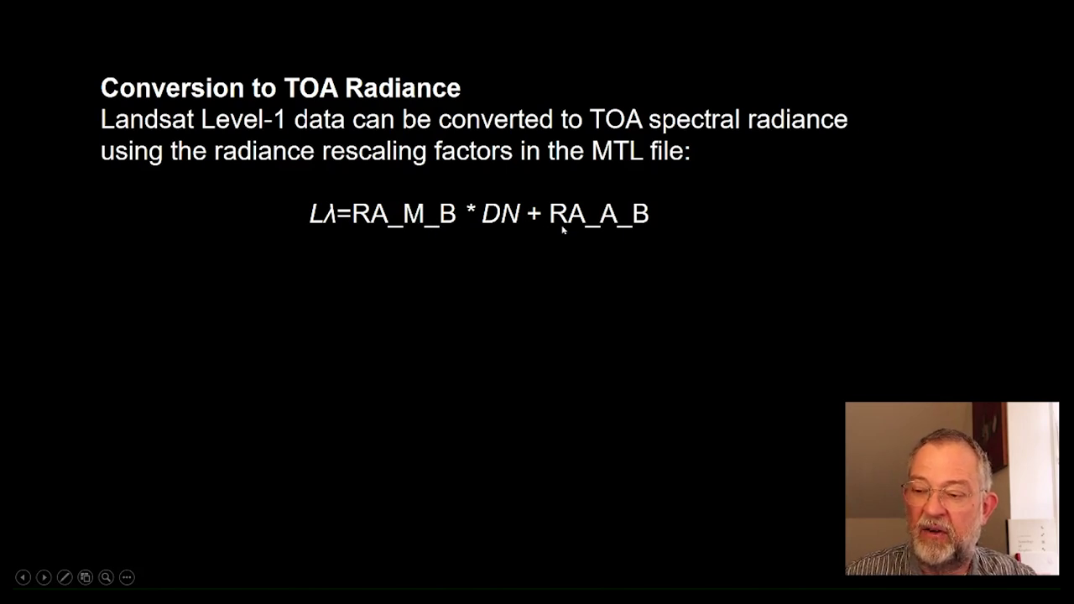
left_click(449, 237)
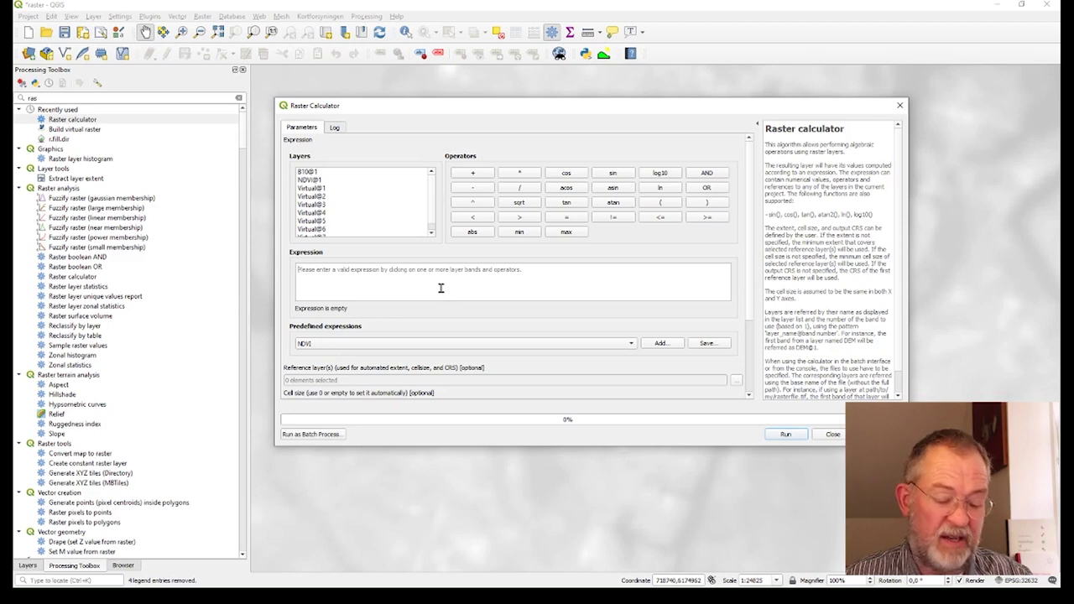
type("3.3420E-04")
type("*")
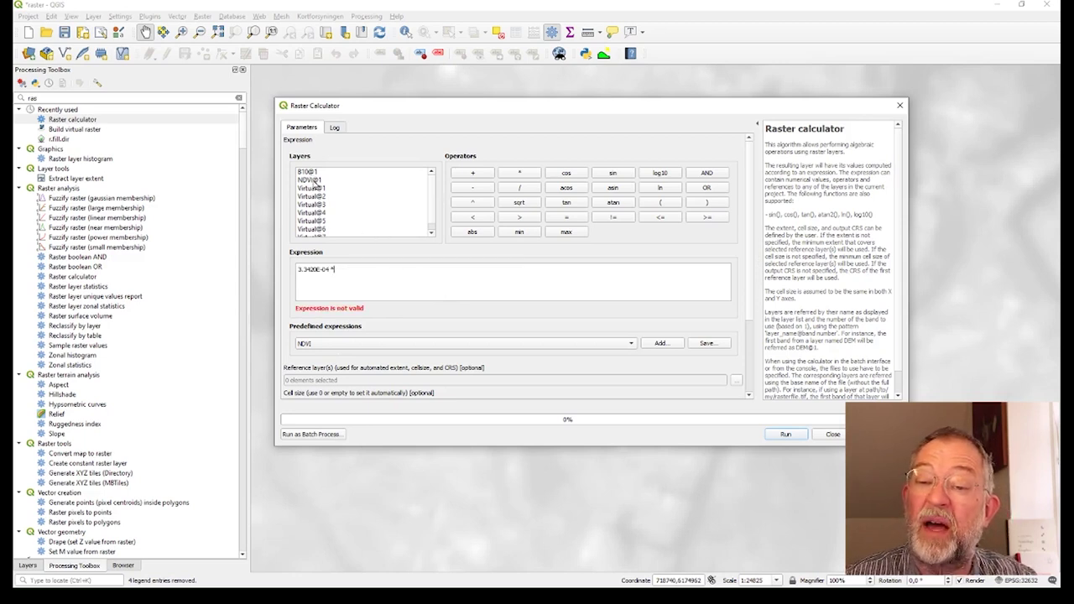
double_click(309, 172)
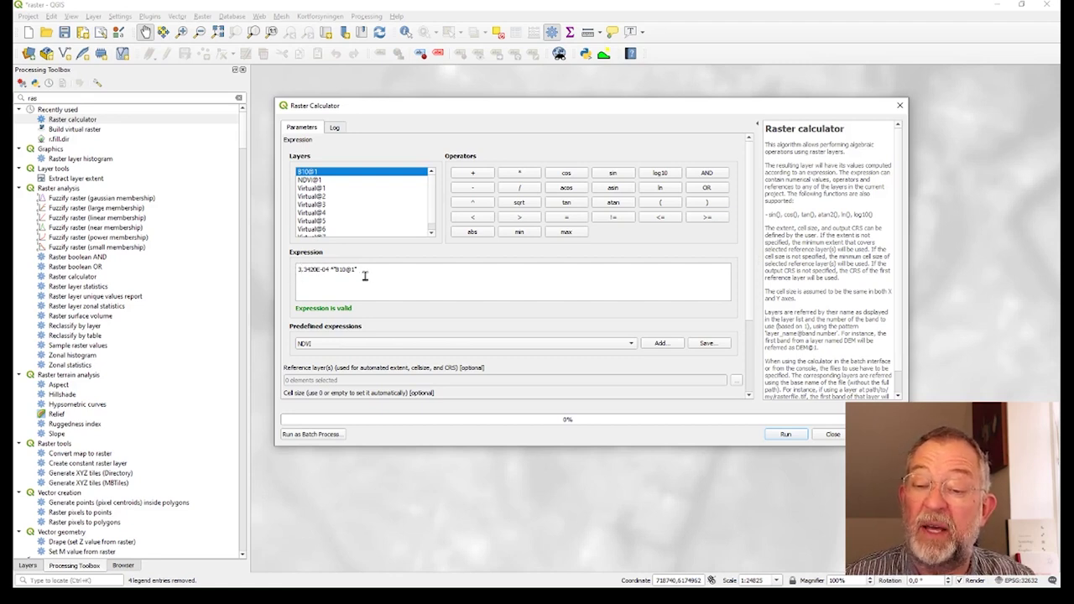
left_click(397, 270)
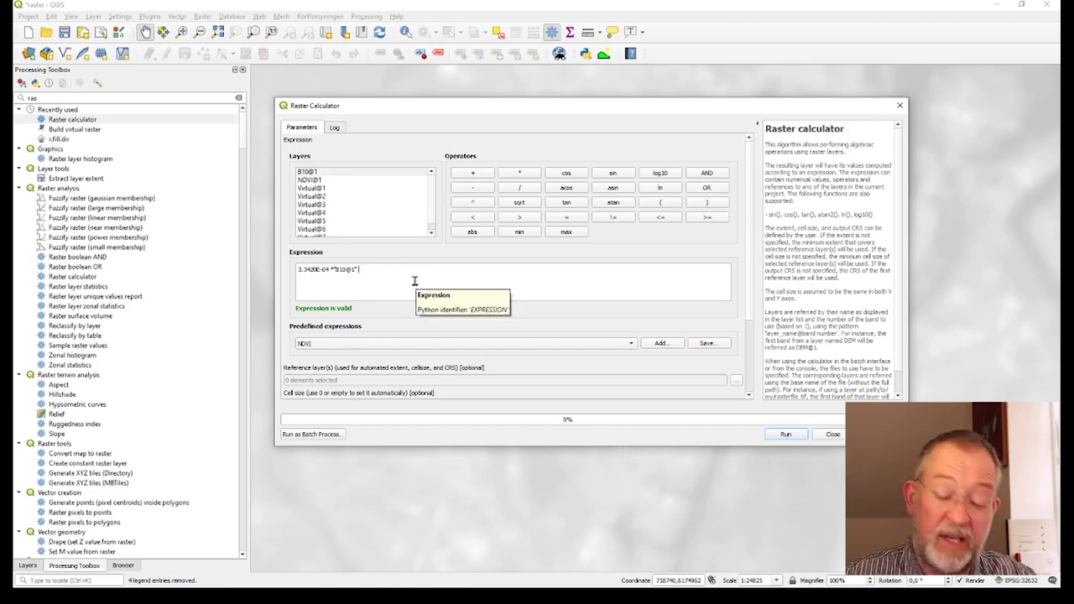
type("+")
Copy the RADIANCE_ADD_BAND_10 value 0.10000 from the MTL file in Notepad and append it to the raster expression
key("alt+Tab")
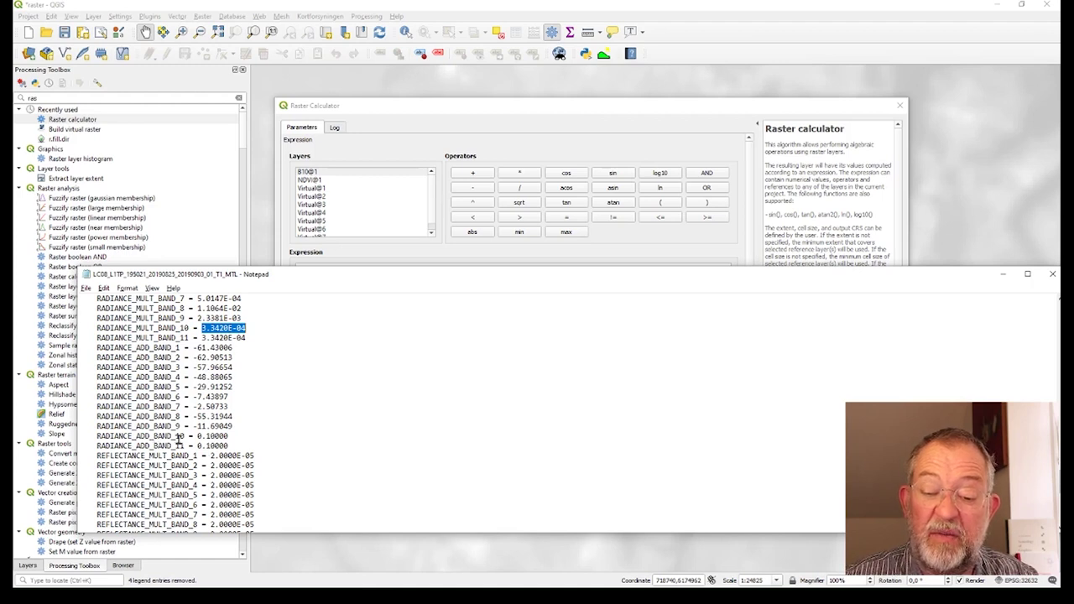
left_click_drag(196, 437, 238, 440)
key("ctrl+c")
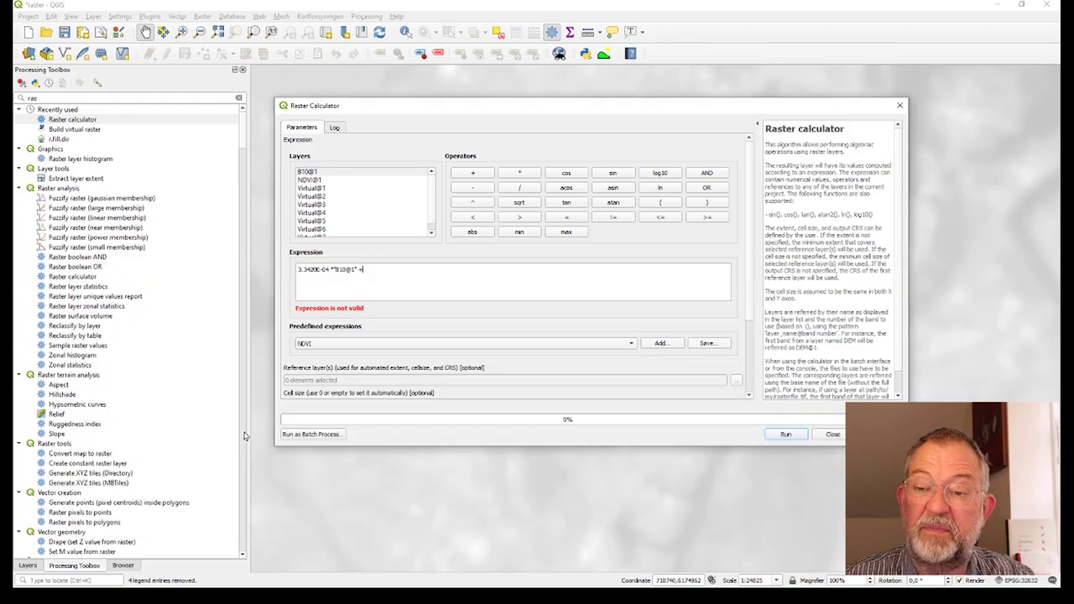
key("alt+Tab")
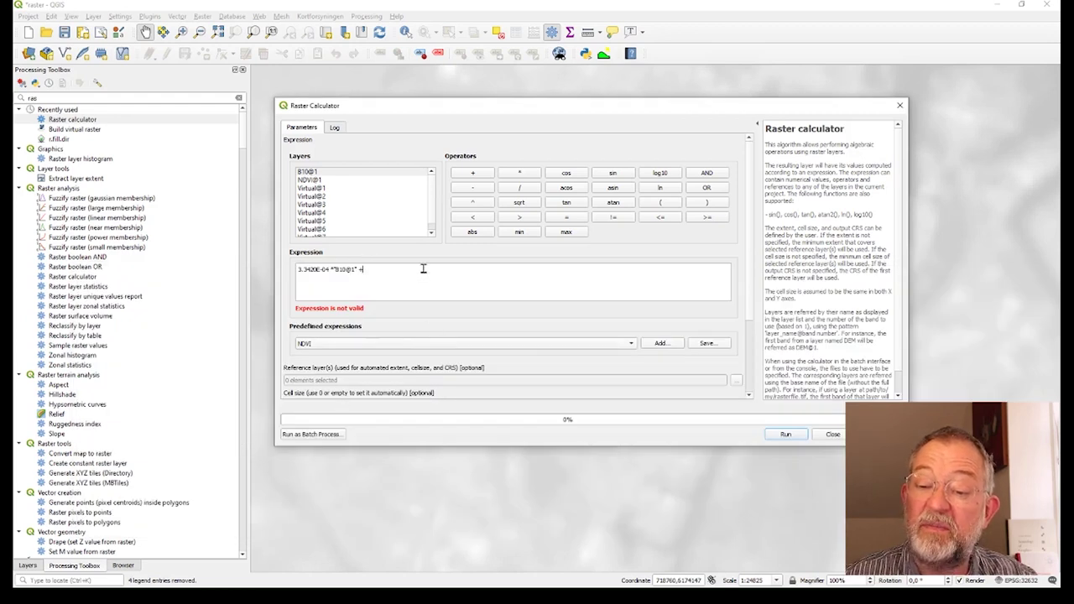
key("ctrl+v")
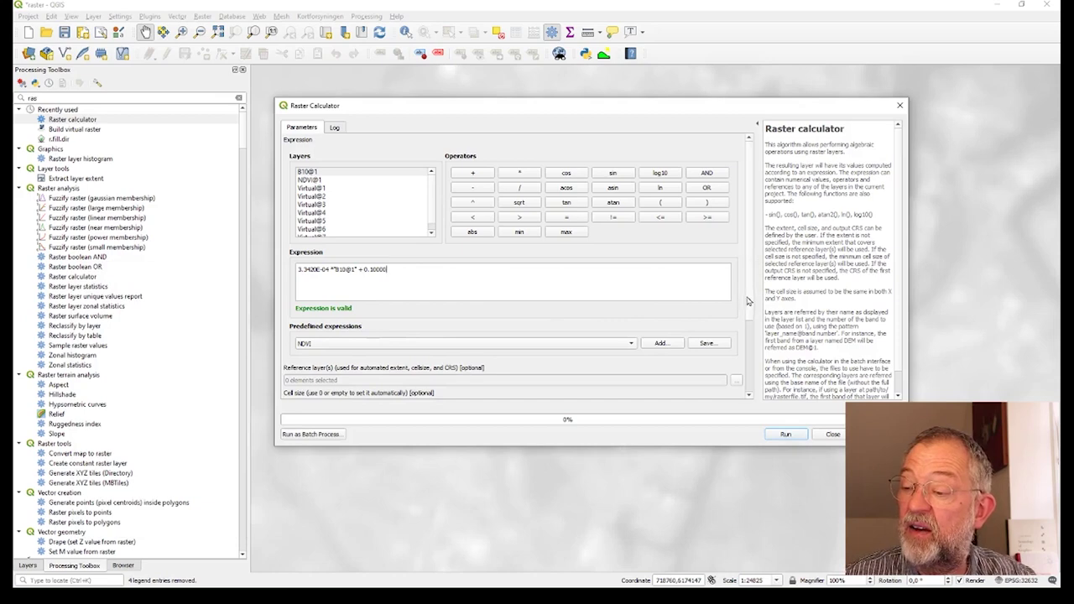
Set B10 as the reference layer, run the radiance calculation to a temporary file and close the calculator
scroll(752, 307, "down", 3)
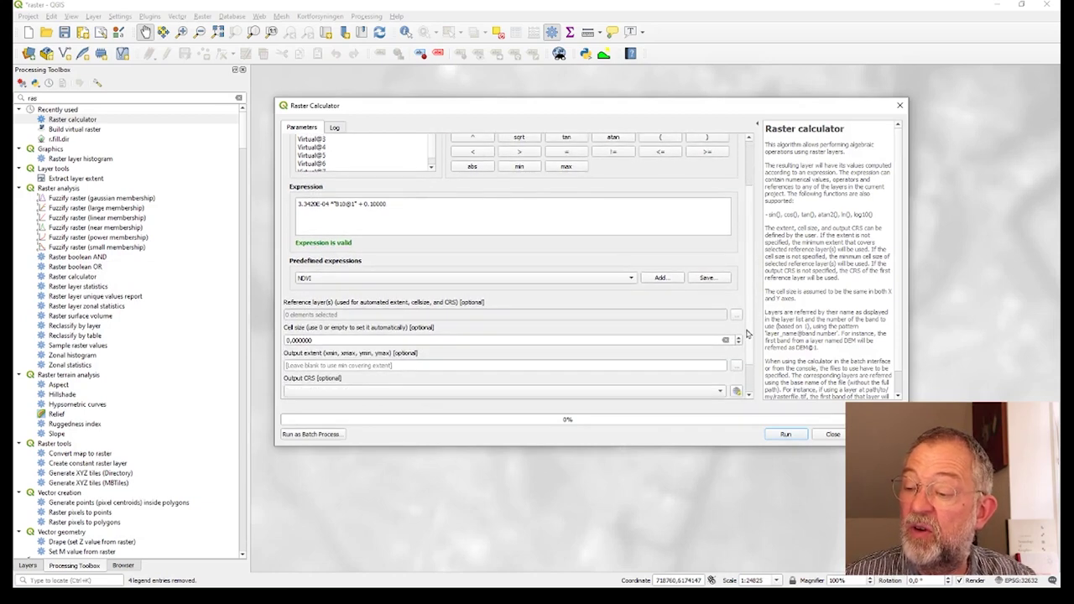
left_click(736, 317)
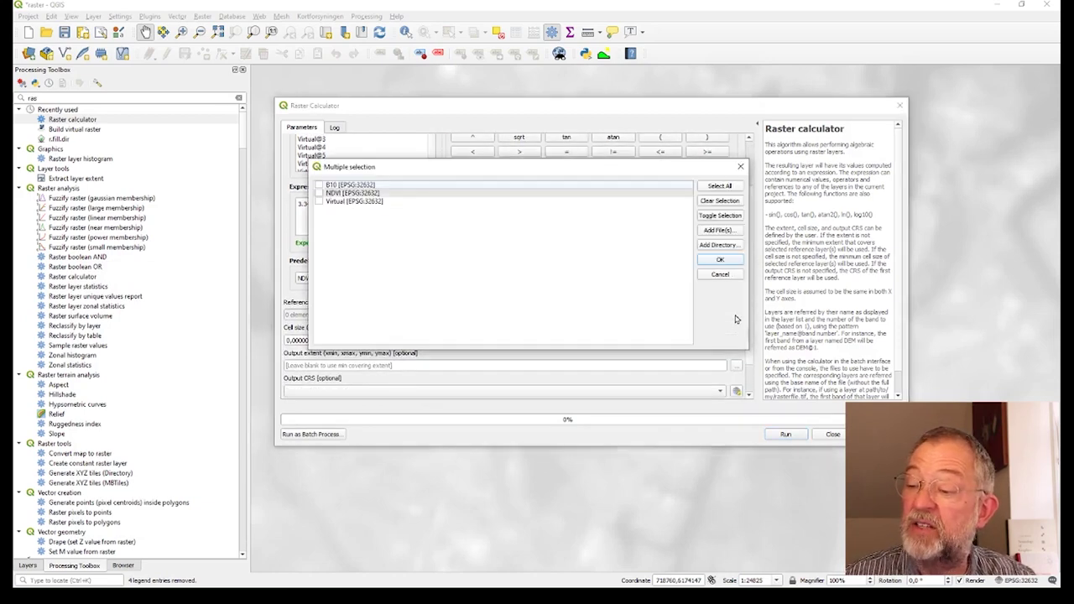
left_click(326, 186)
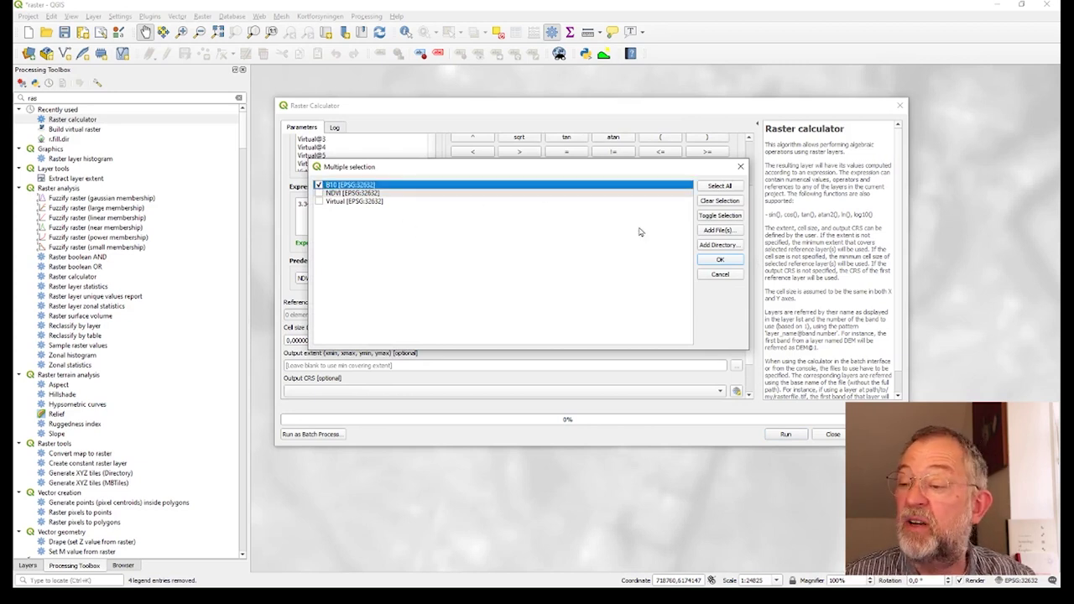
left_click(719, 260)
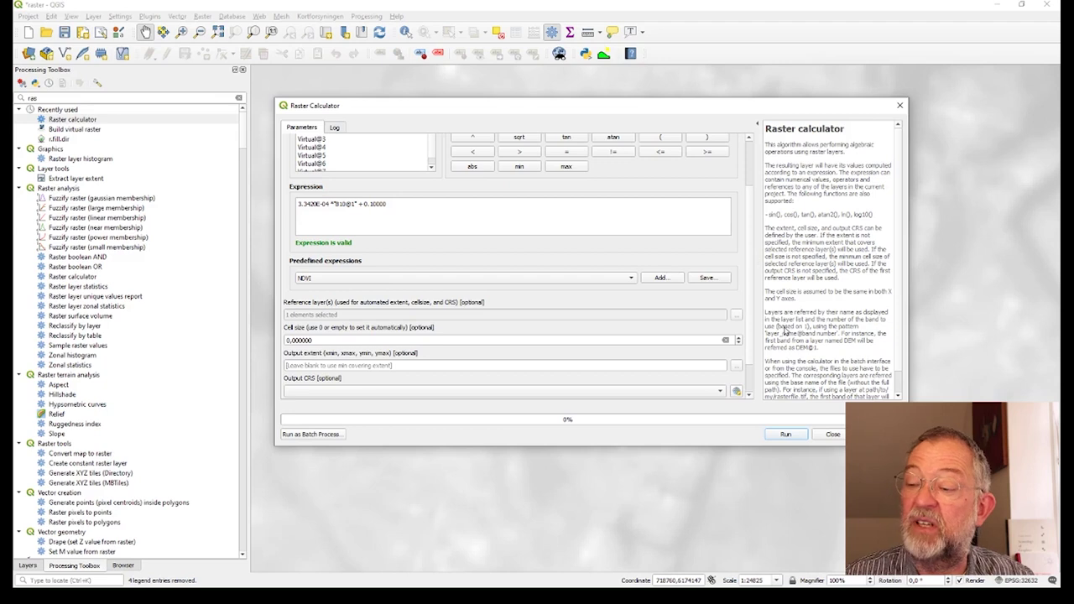
scroll(747, 327, "down", 2)
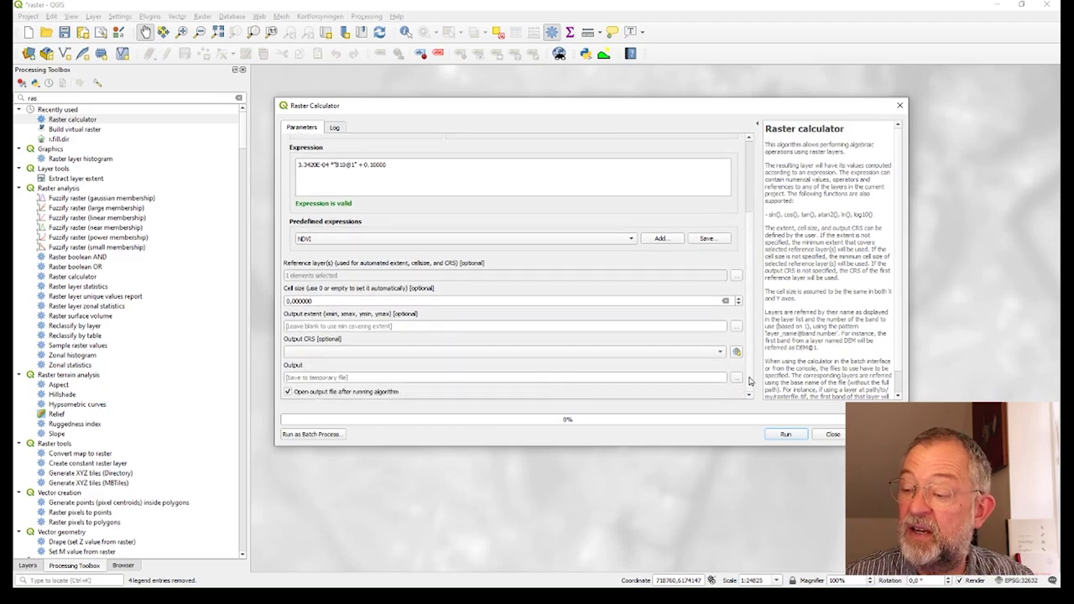
left_click(785, 434)
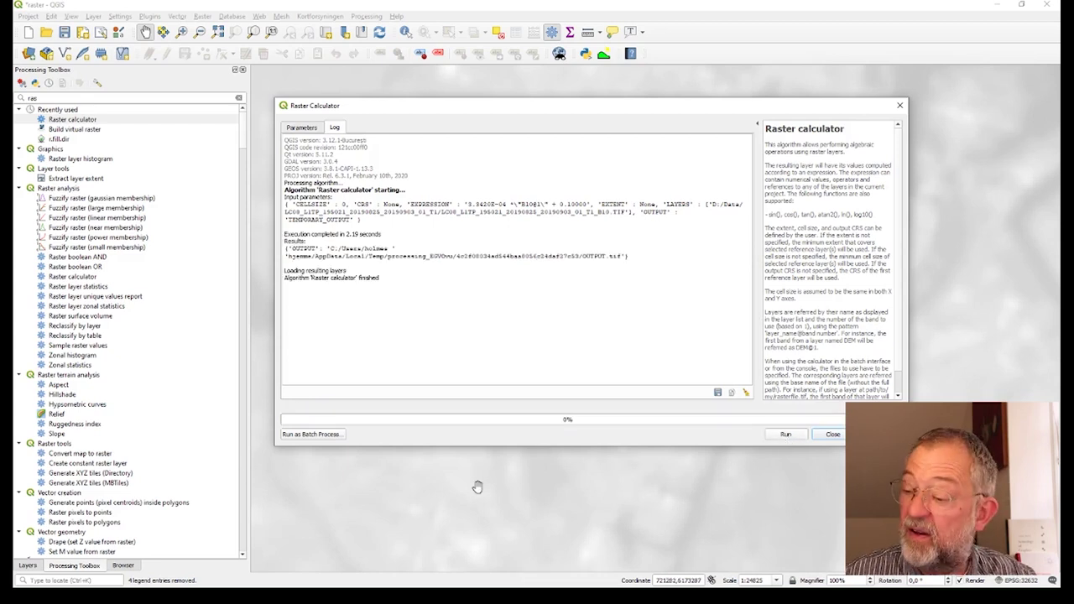
left_click(835, 434)
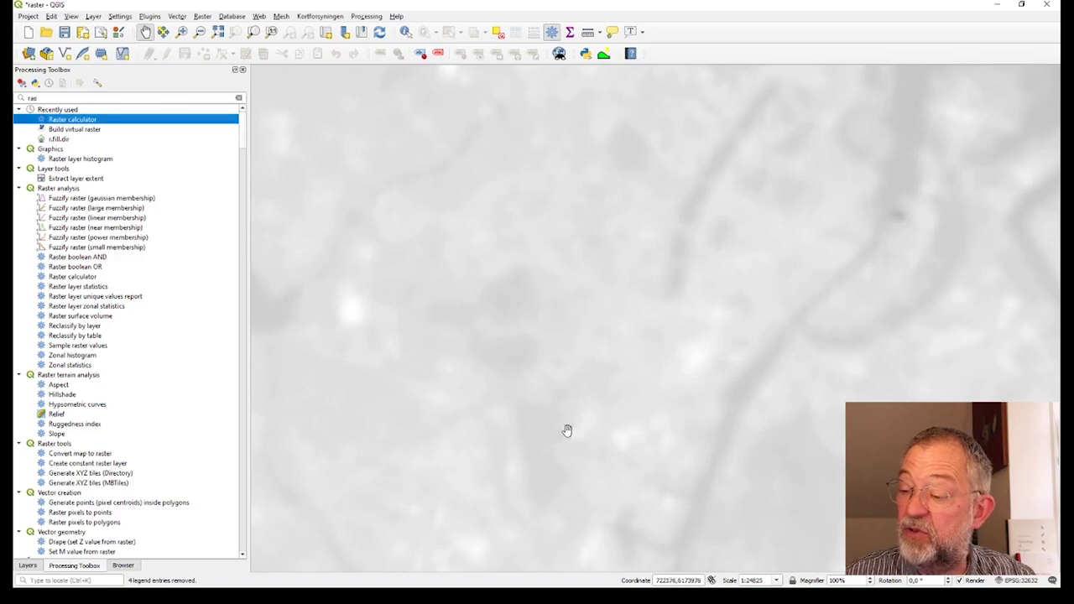
Rename the calculated Output layer as Radiance B10
left_click(28, 564)
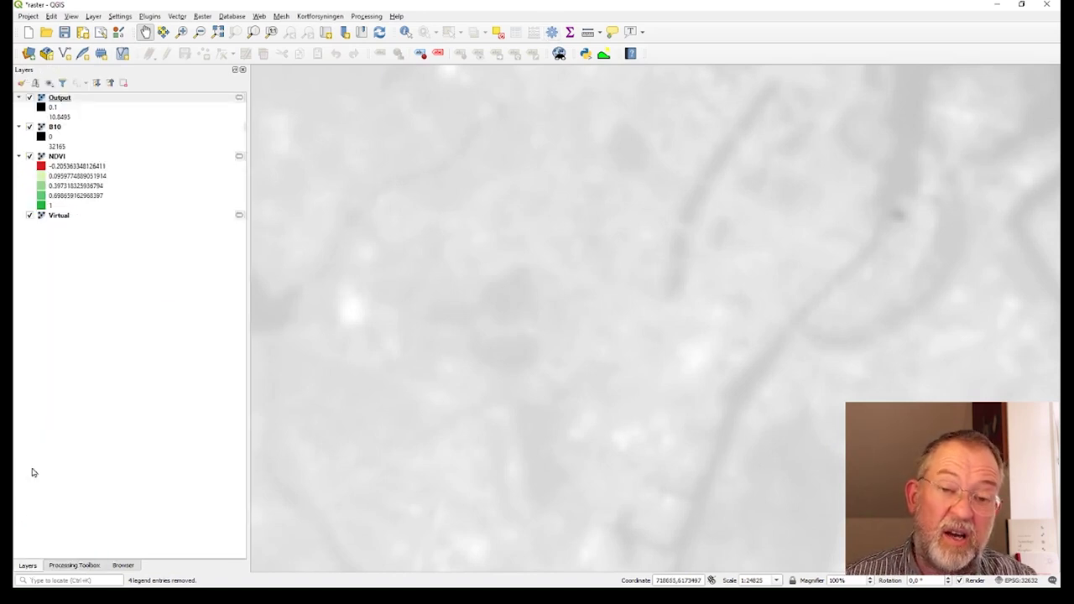
right_click(64, 98)
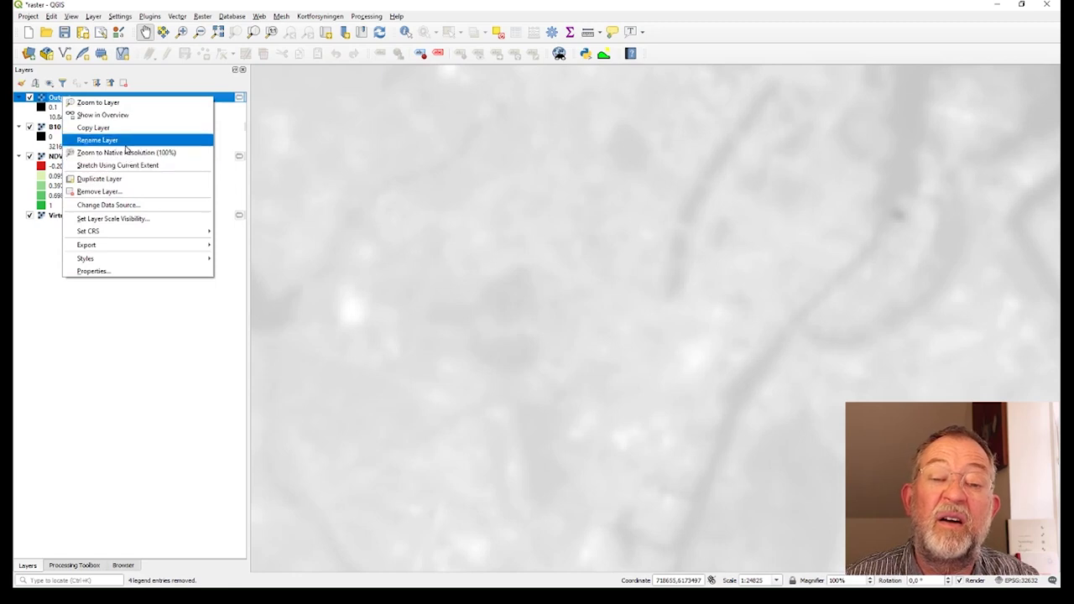
left_click(124, 141)
type("Radiance B10")
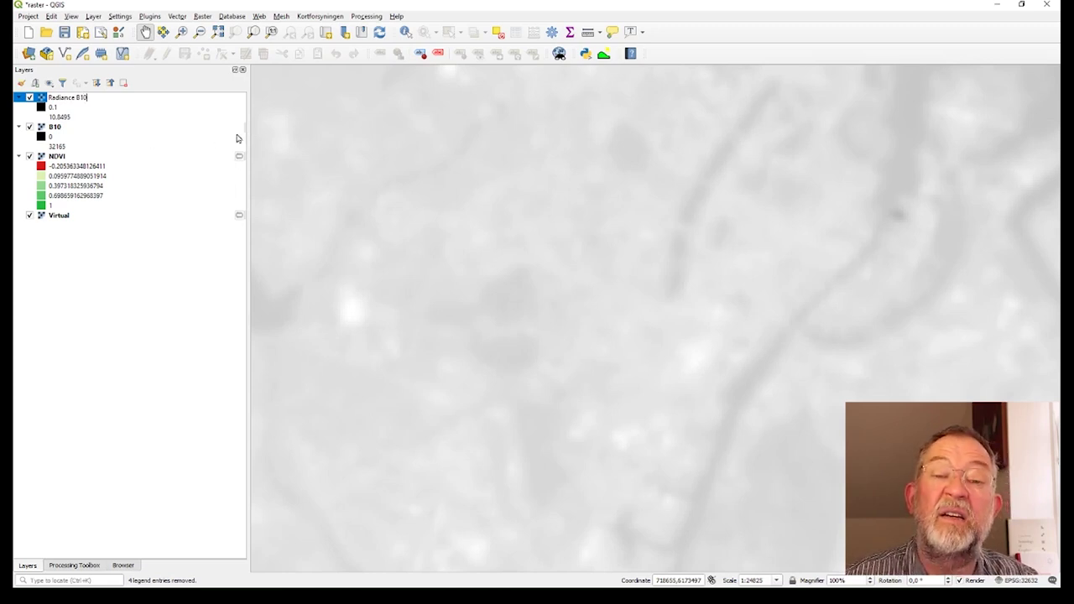
key("Return")
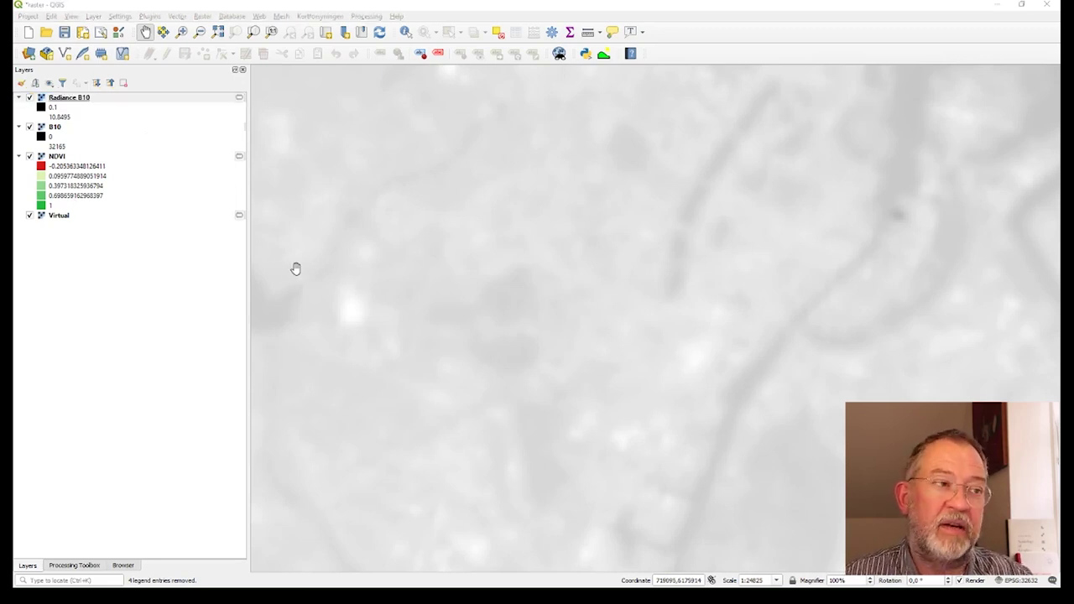
Switch to the presentation and view the formula for conversion to top of atmosphere brightness temperature
key("alt+Tab")
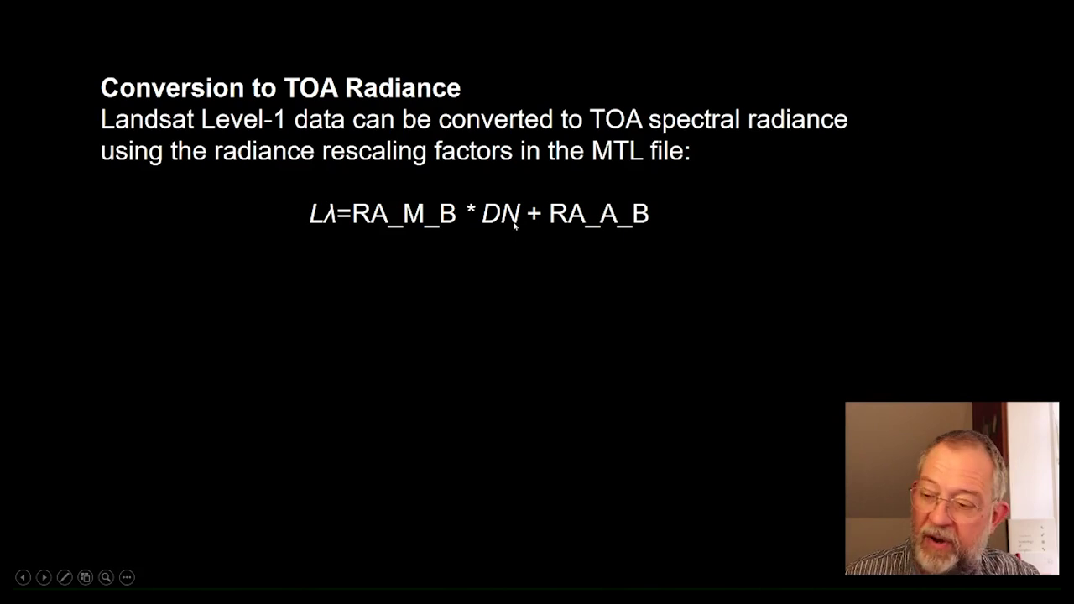
key("Right")
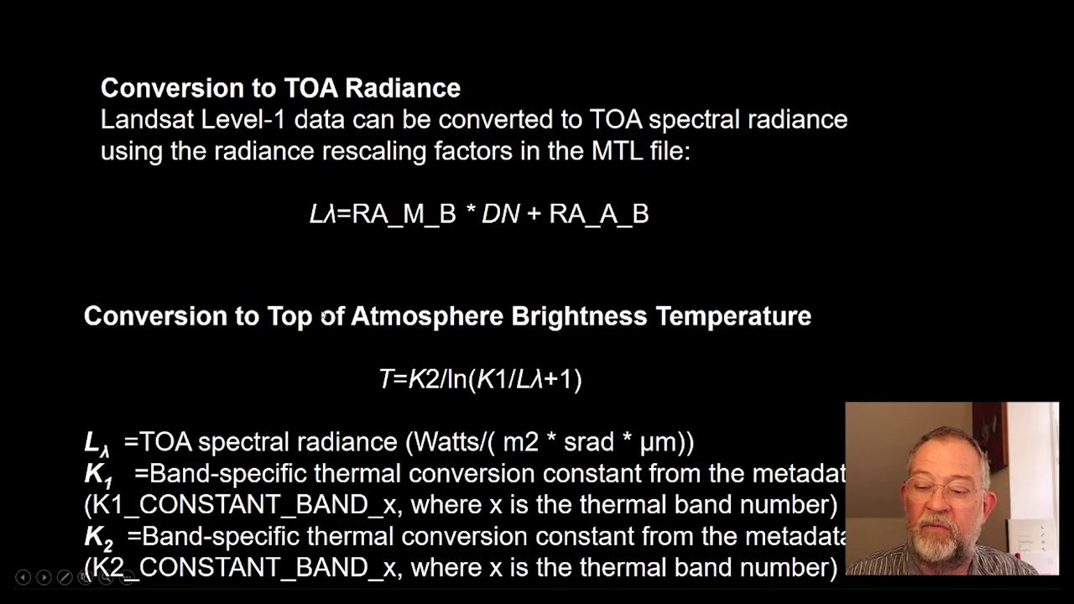
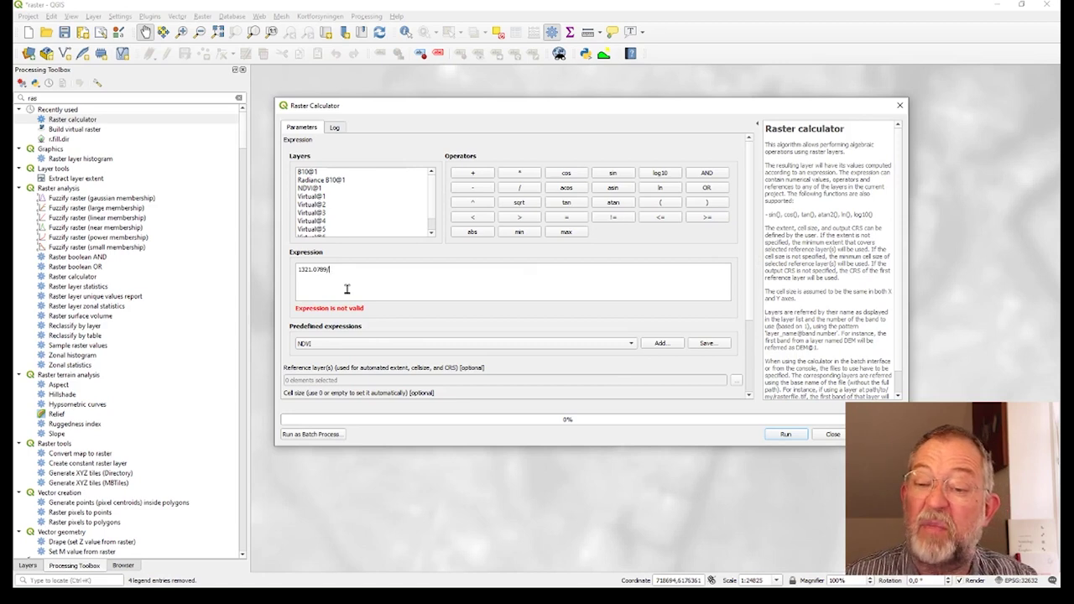
Add ln() to the raster expression and insert the K1_CONSTANT_BAND_10 value 774.8853 from the MTL file in Notepad, followed by a division sign
left_click(658, 188)
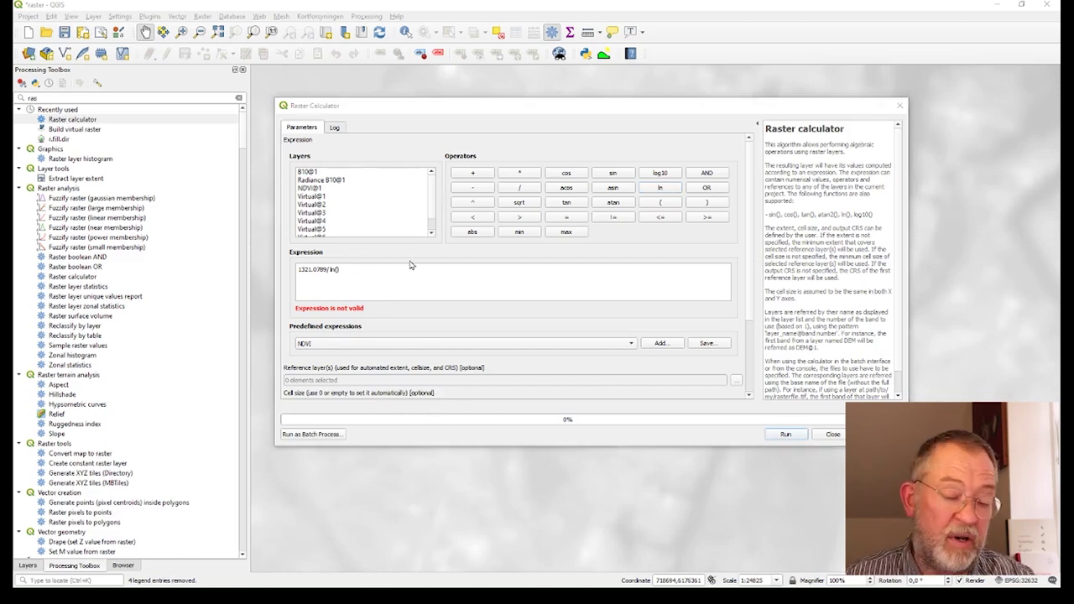
key("alt+Tab")
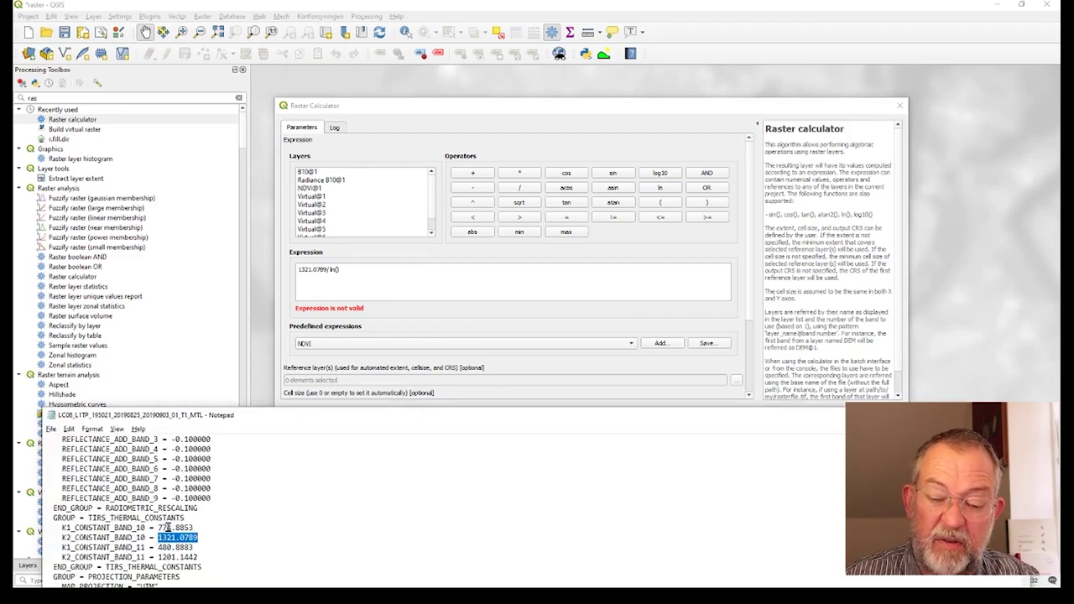
left_click_drag(159, 526, 198, 527)
key("ctrl+c")
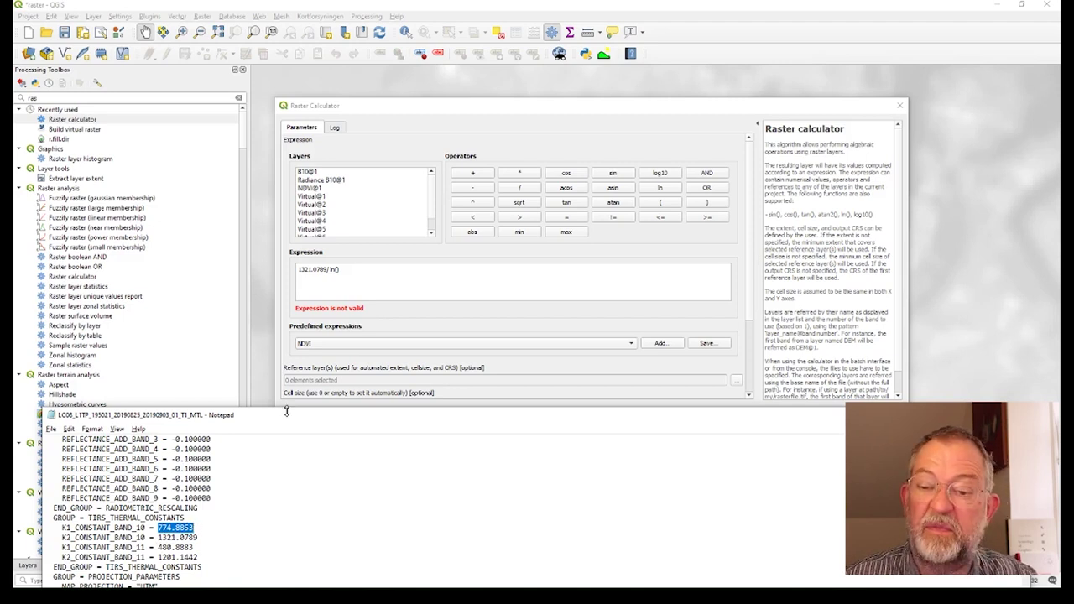
left_click(335, 268)
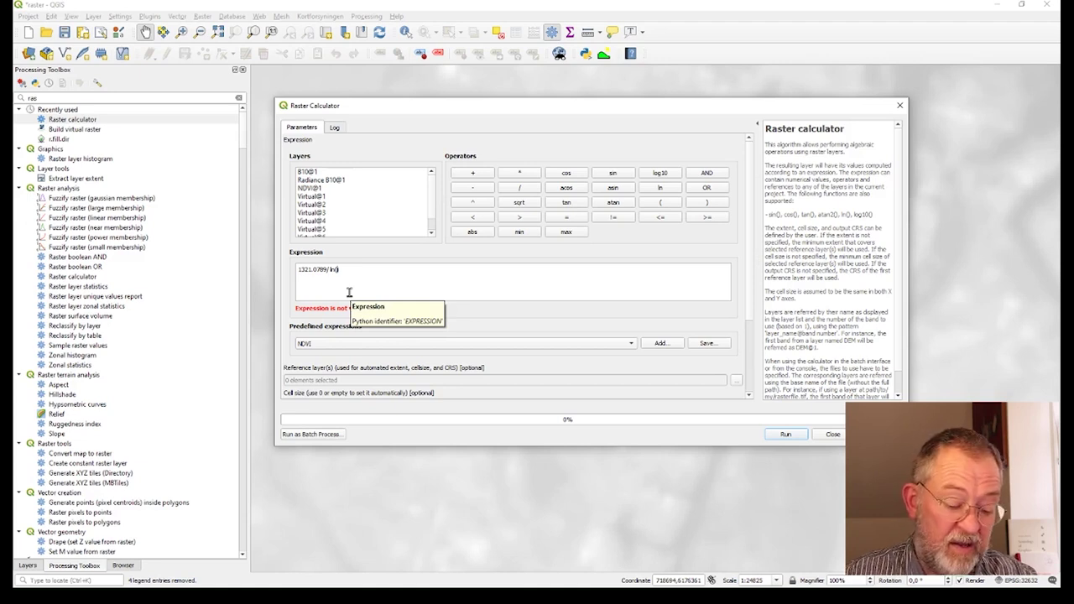
key("ctrl+v")
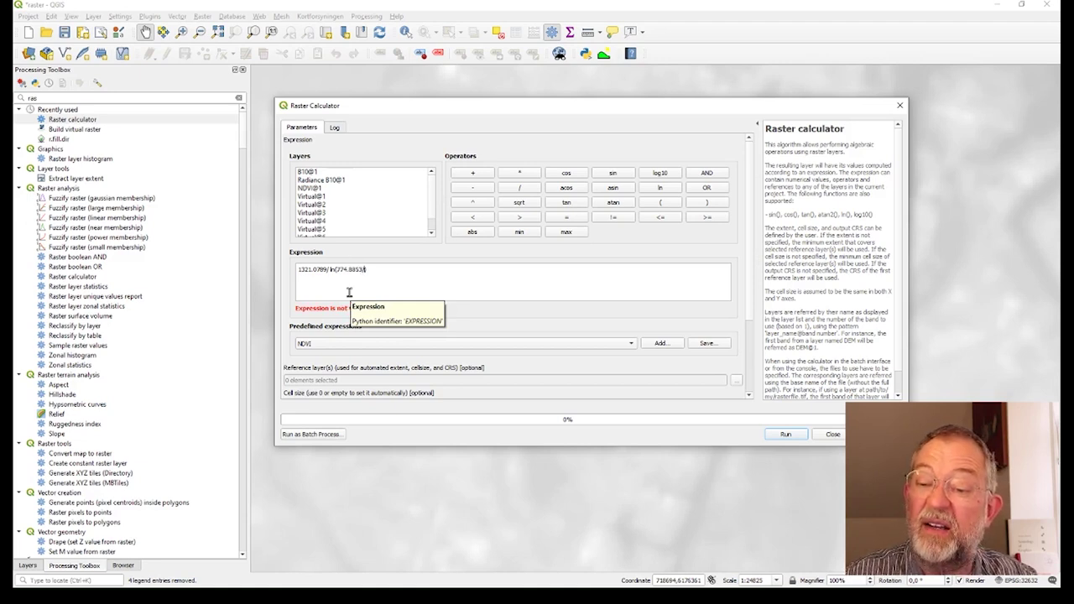
Complete the ln term by dividing by the Radiance B10@1 layer and adding 1 inside the parentheses
double_click(324, 182)
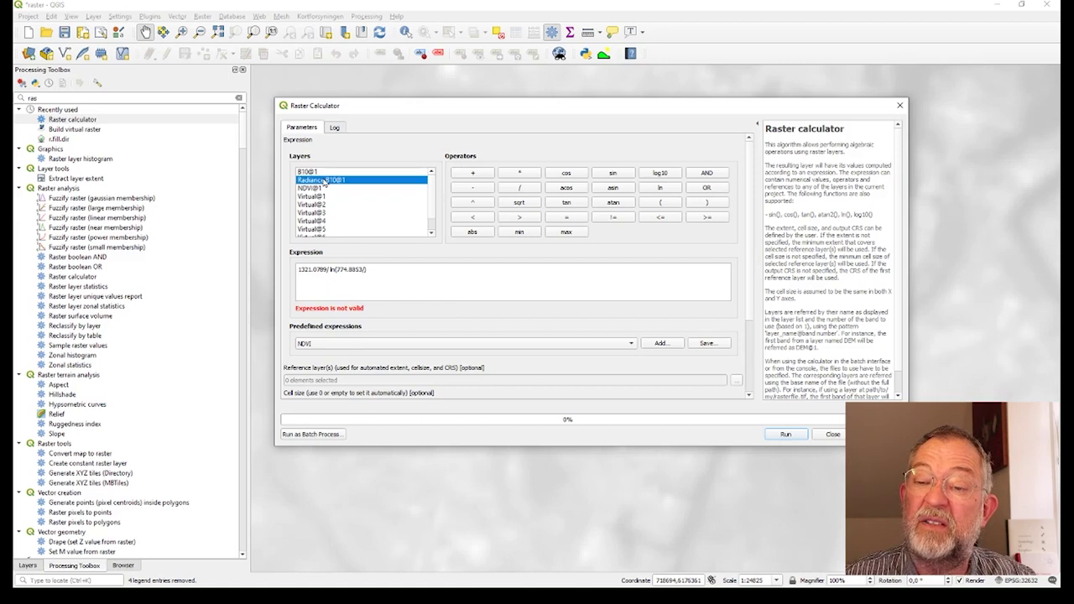
left_click(417, 270)
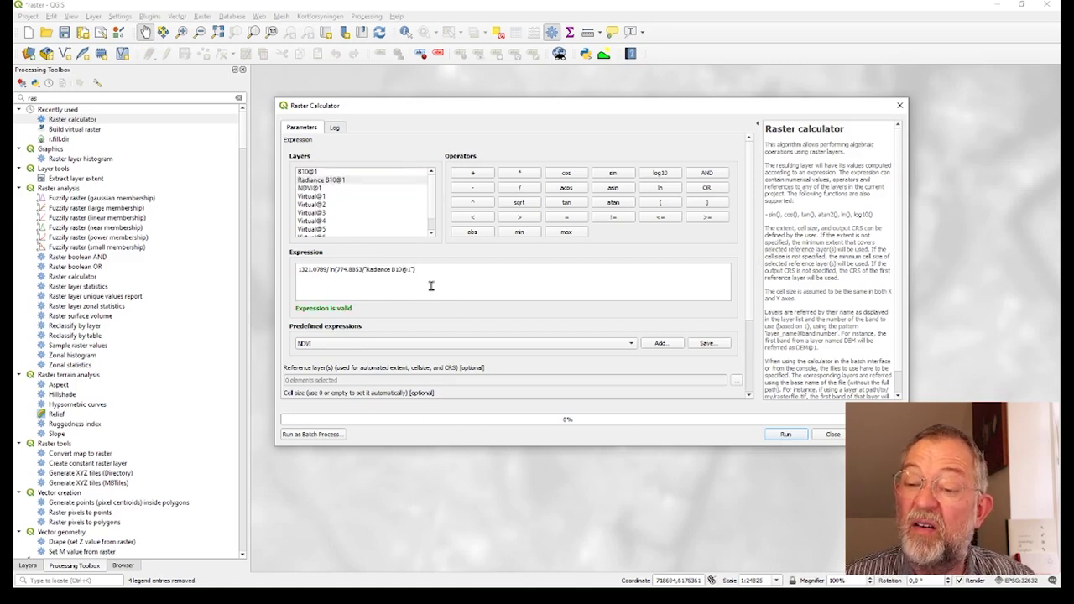
type("+ ")
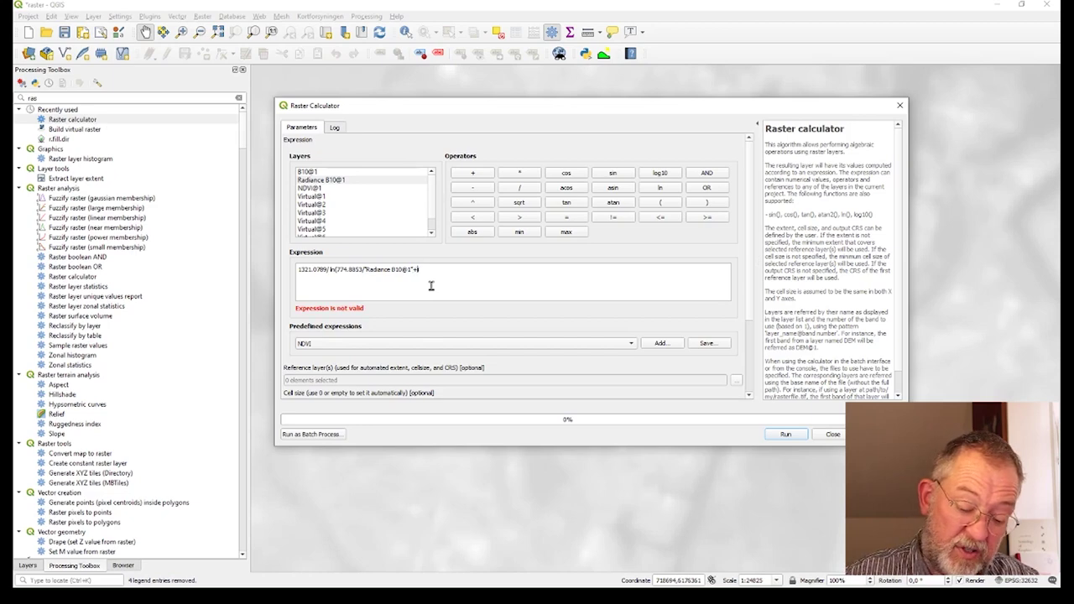
type("1")
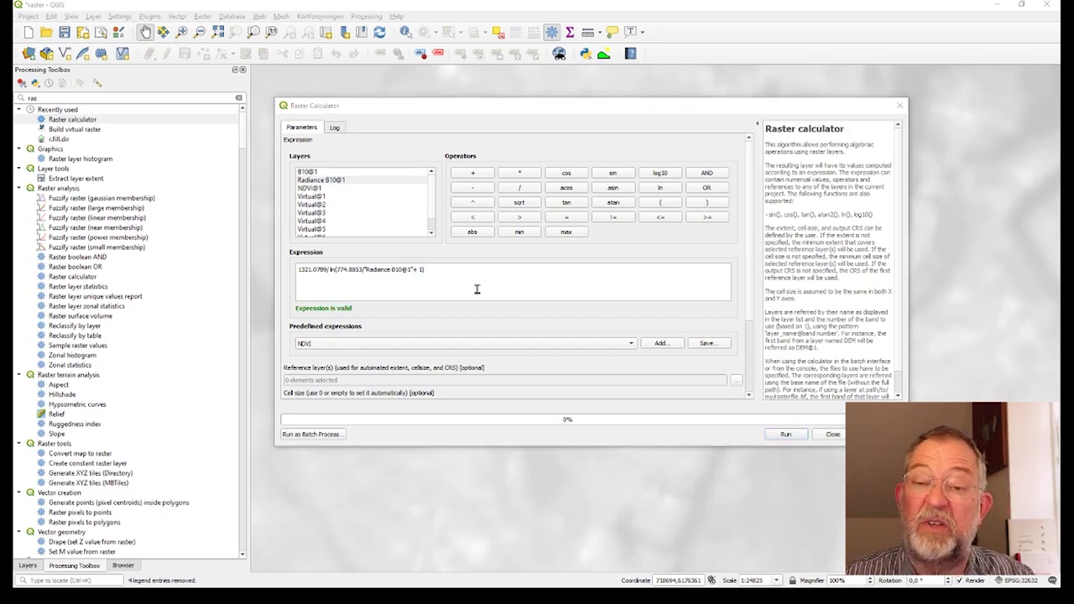
Append -273.15 to the end of the expression to convert the brightness temperature from Kelvin to Celsius
key("alt+Tab")
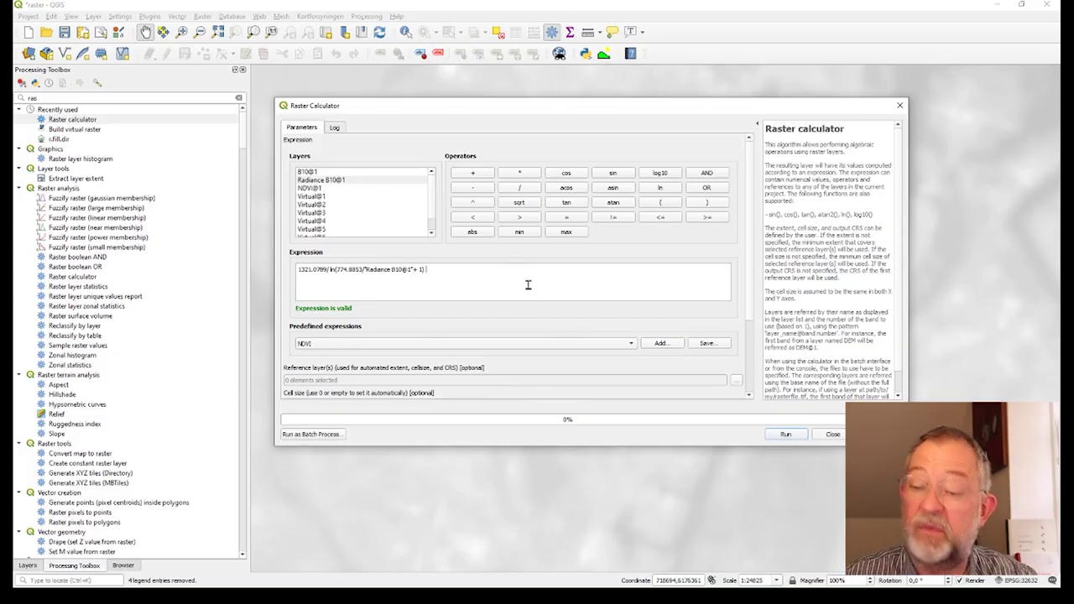
type("-")
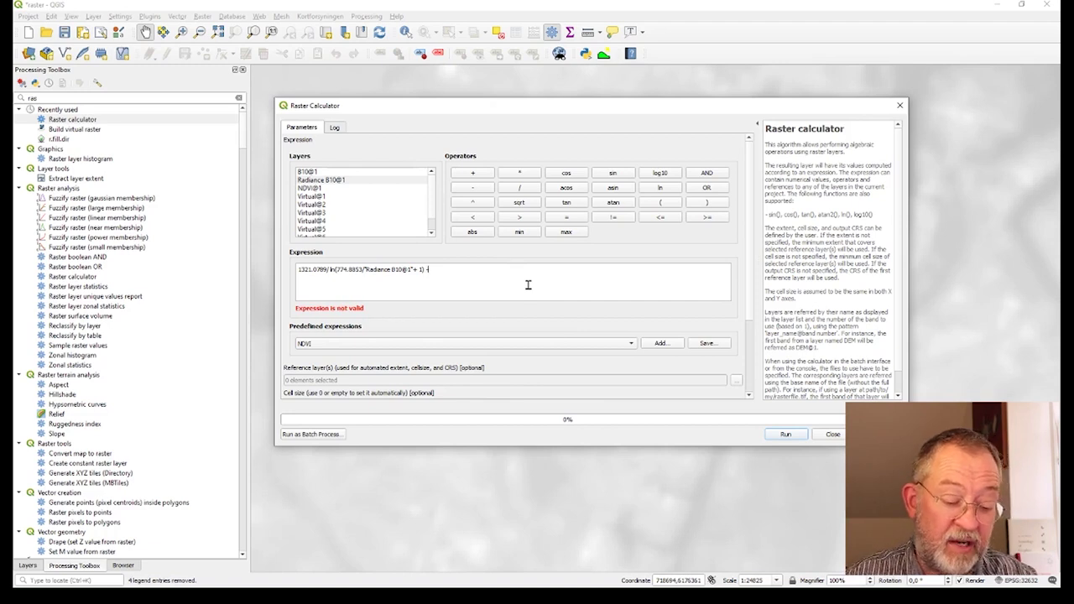
type("27")
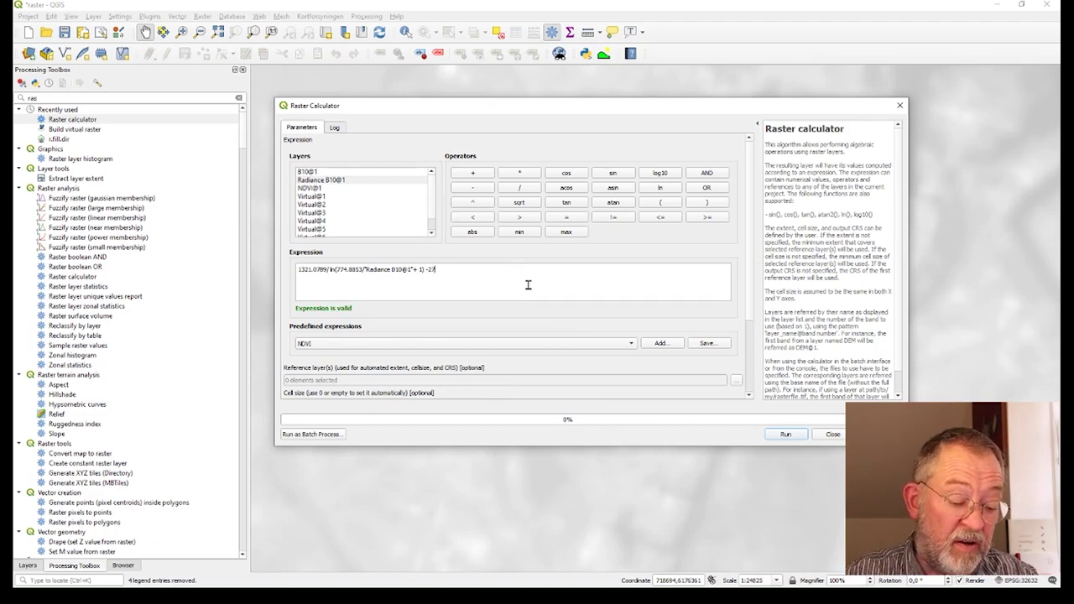
type("3-")
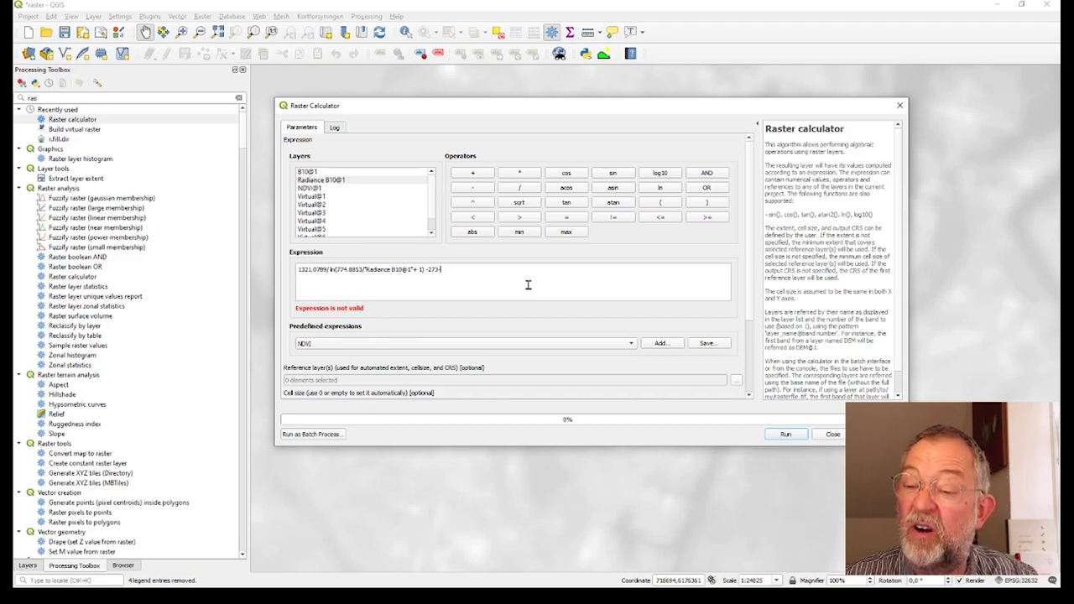
key("BackSpace")
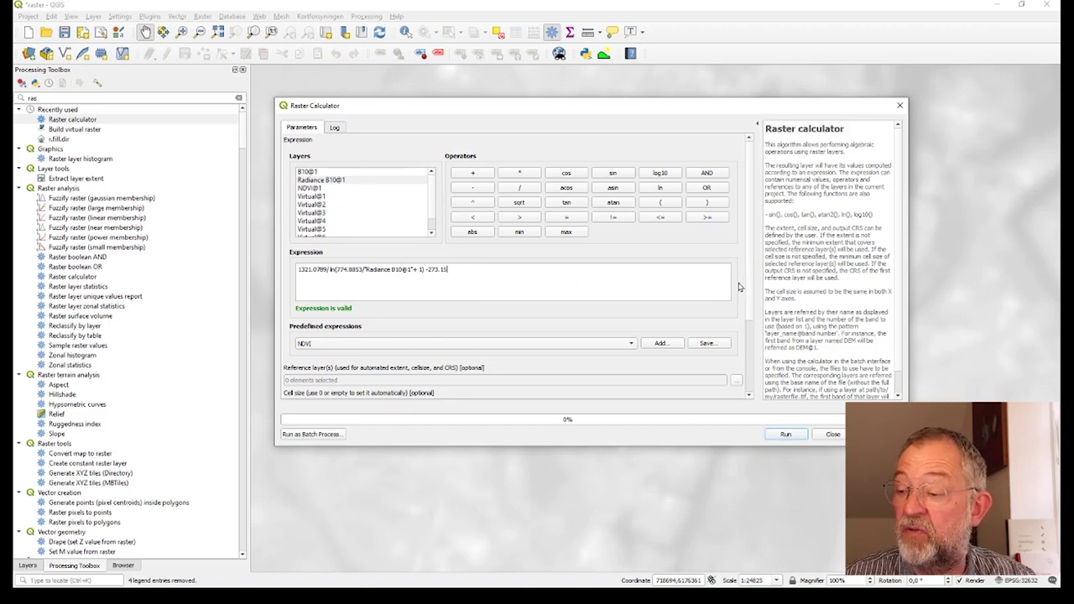
Set B10 as the reference layer, run the brightness temperature calculation to a temporary output and close the calculator
scroll(752, 319, "down", 1)
scroll(752, 320, "down", 1)
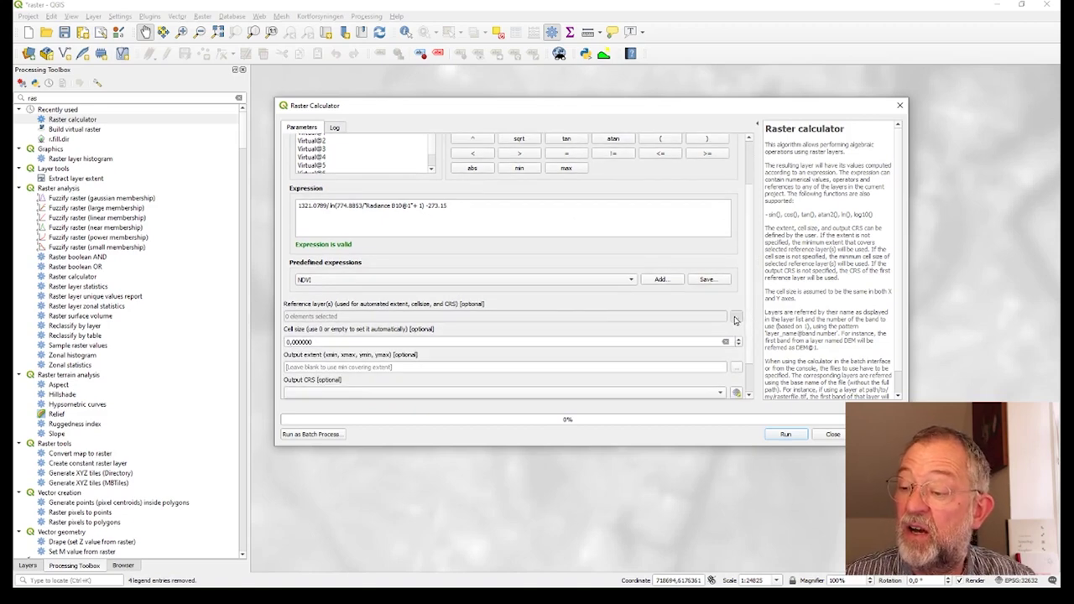
left_click(736, 316)
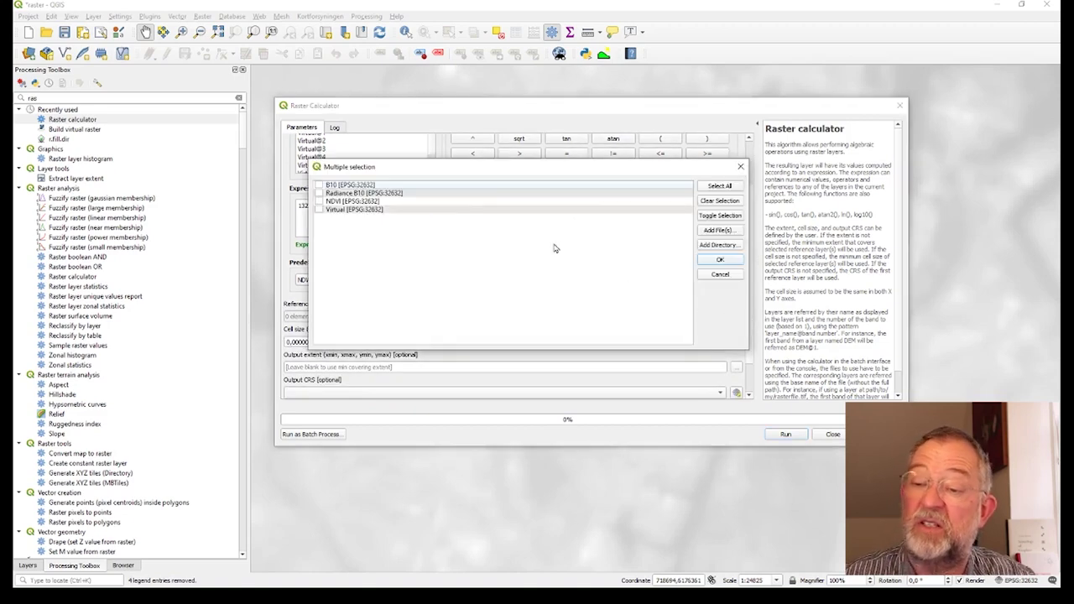
left_click(319, 185)
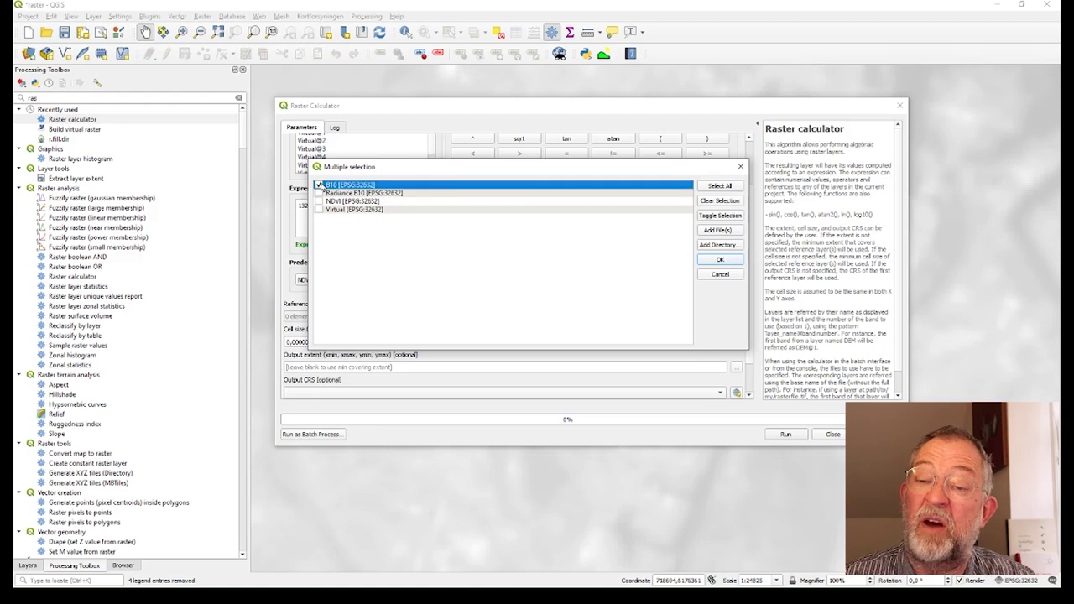
left_click(715, 261)
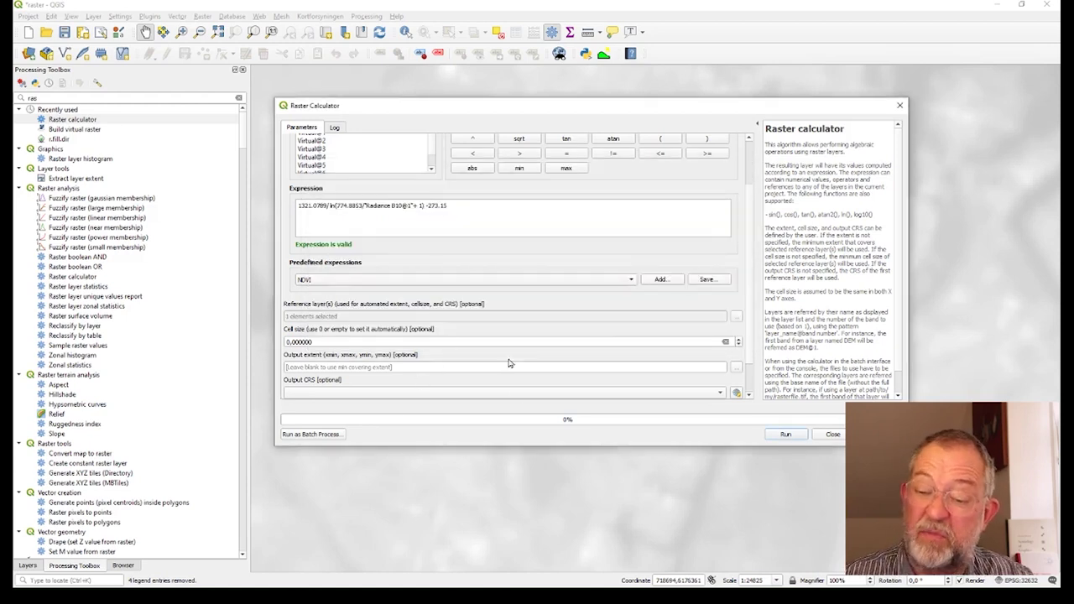
left_click(791, 438)
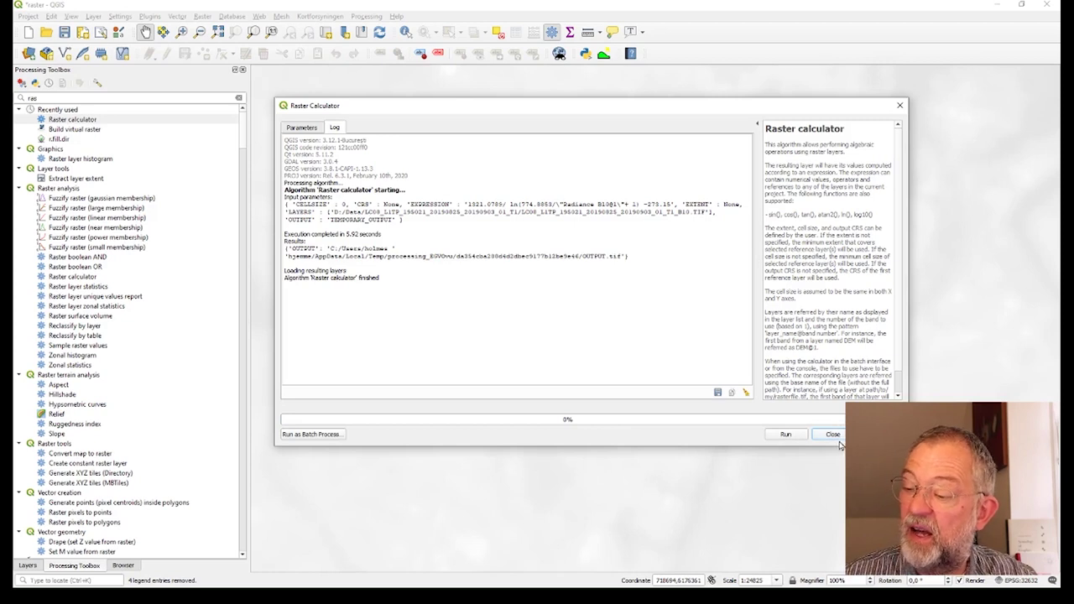
left_click(836, 435)
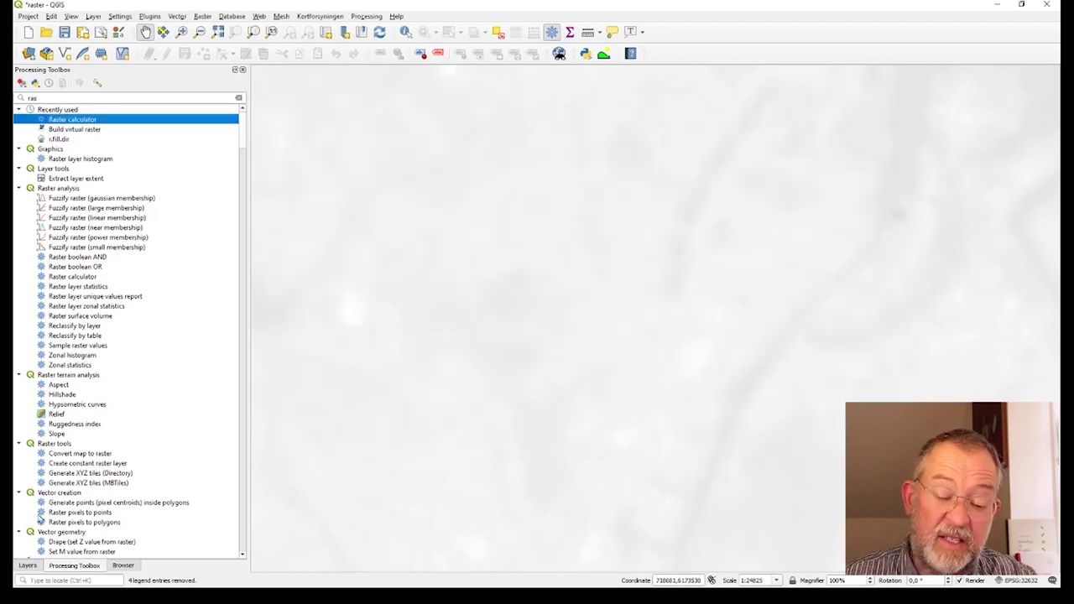
Set the Output layer's symbology to singleband pseudocolor and invert the color ramp so it runs from blue to red
left_click(31, 565)
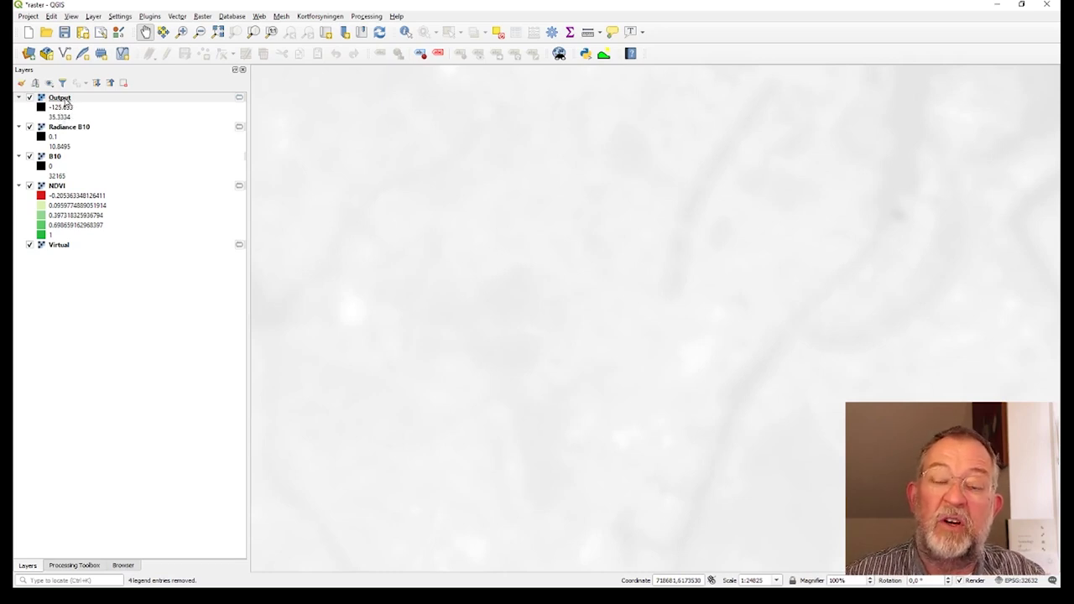
right_click(65, 102)
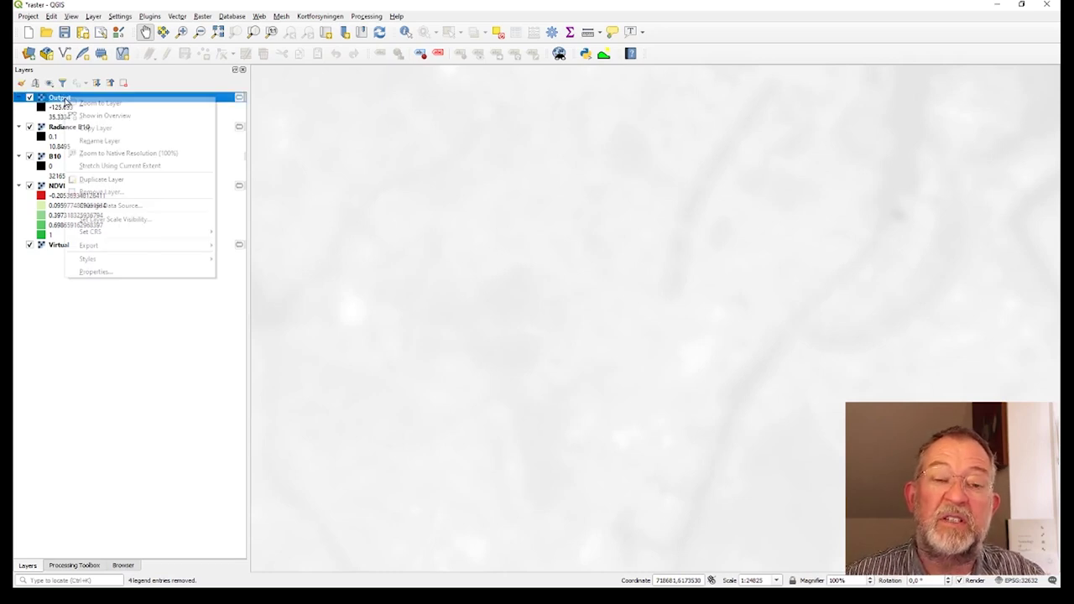
left_click(114, 271)
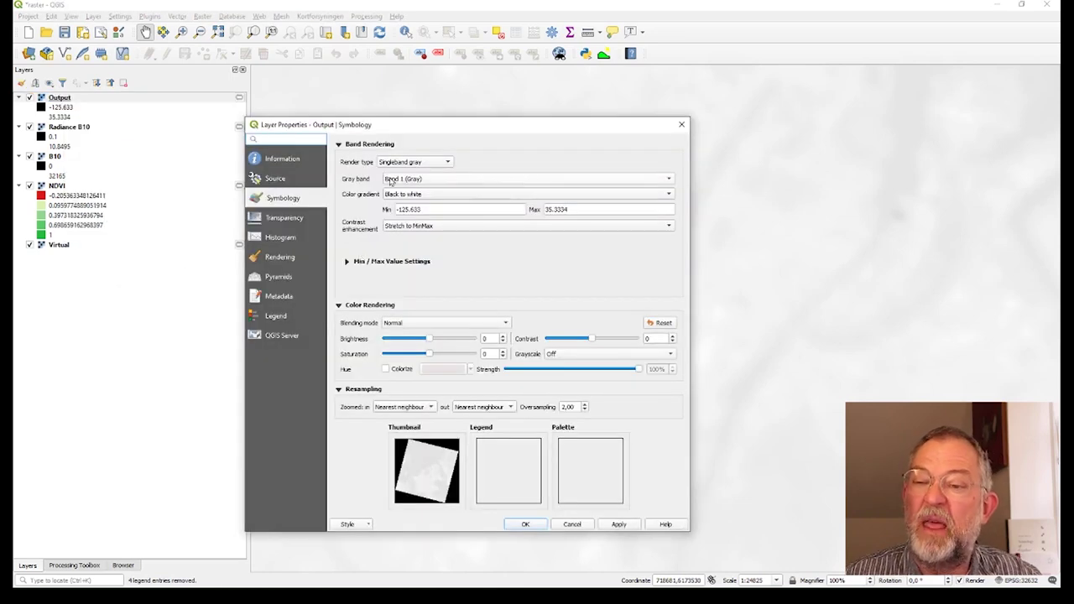
left_click(425, 162)
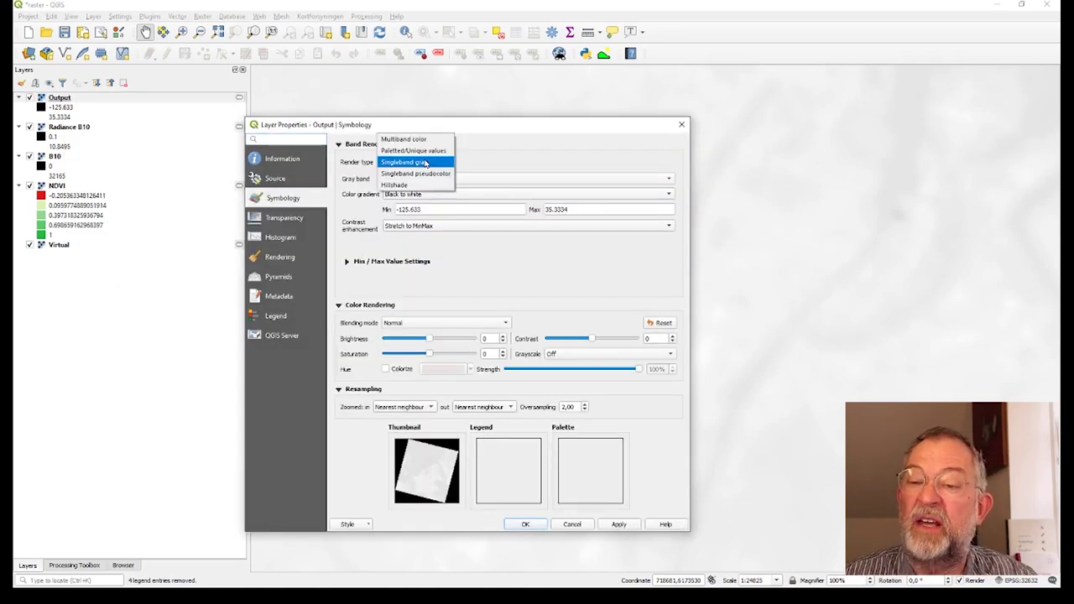
left_click(443, 174)
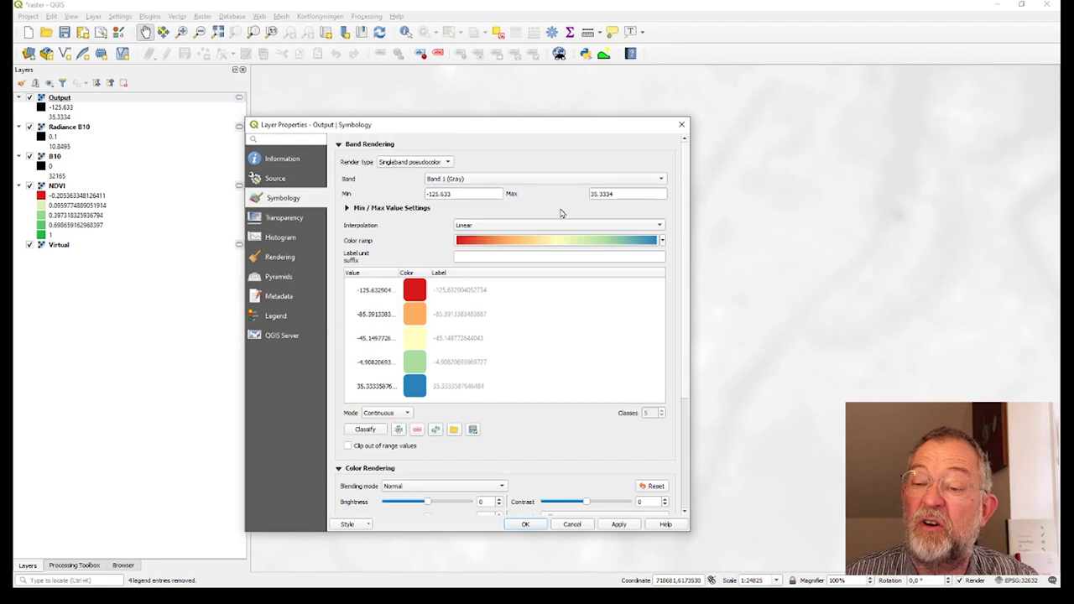
left_click(663, 241)
left_click(559, 252)
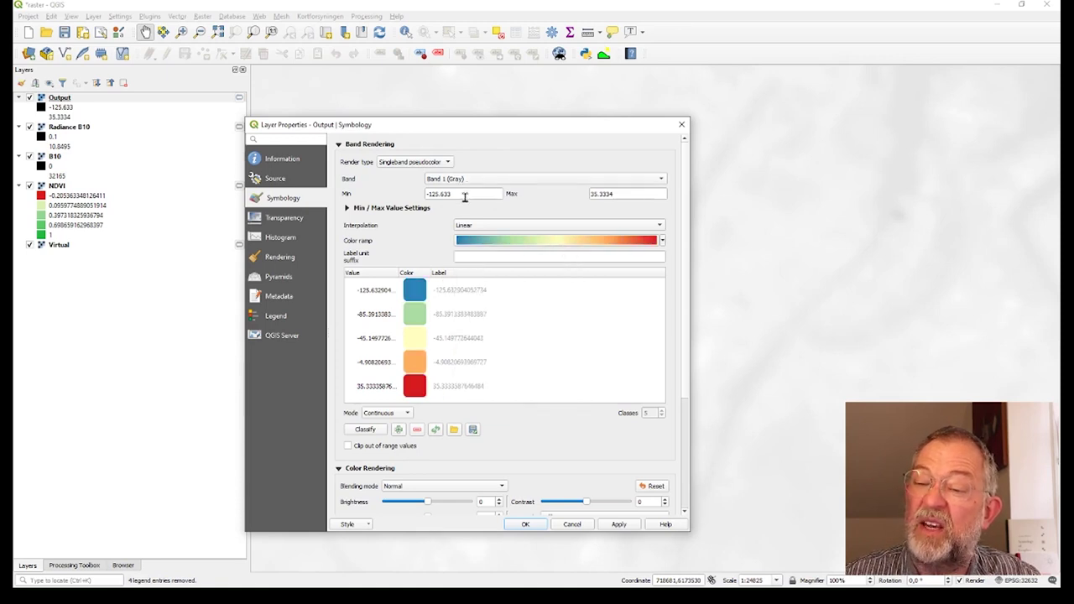
Set the minimum value of the Output layer's color ramp to 17 and accept the symbology
left_click_drag(467, 195, 359, 198)
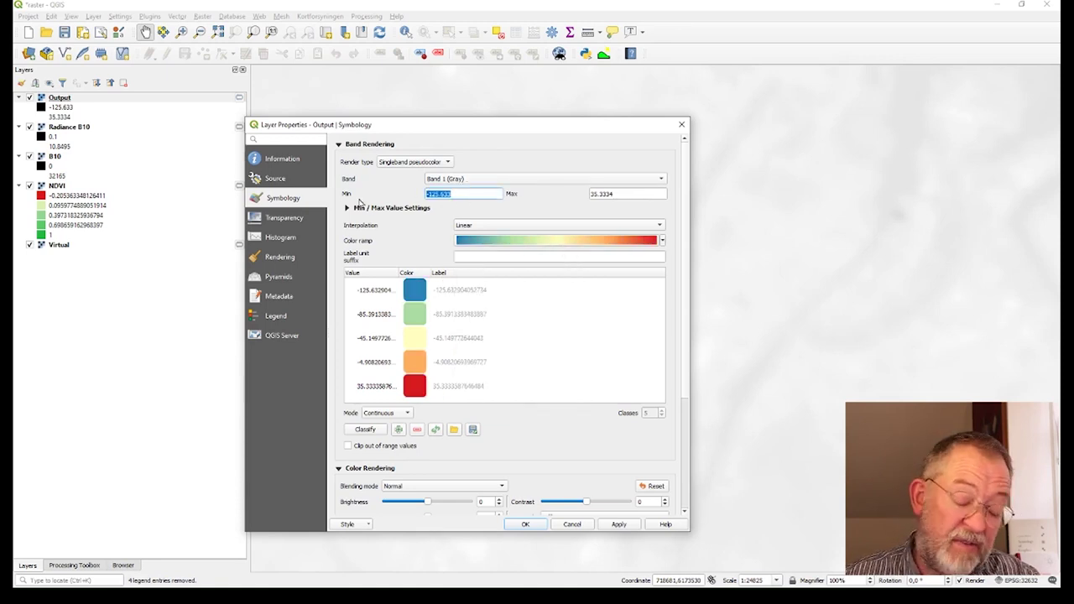
type("17")
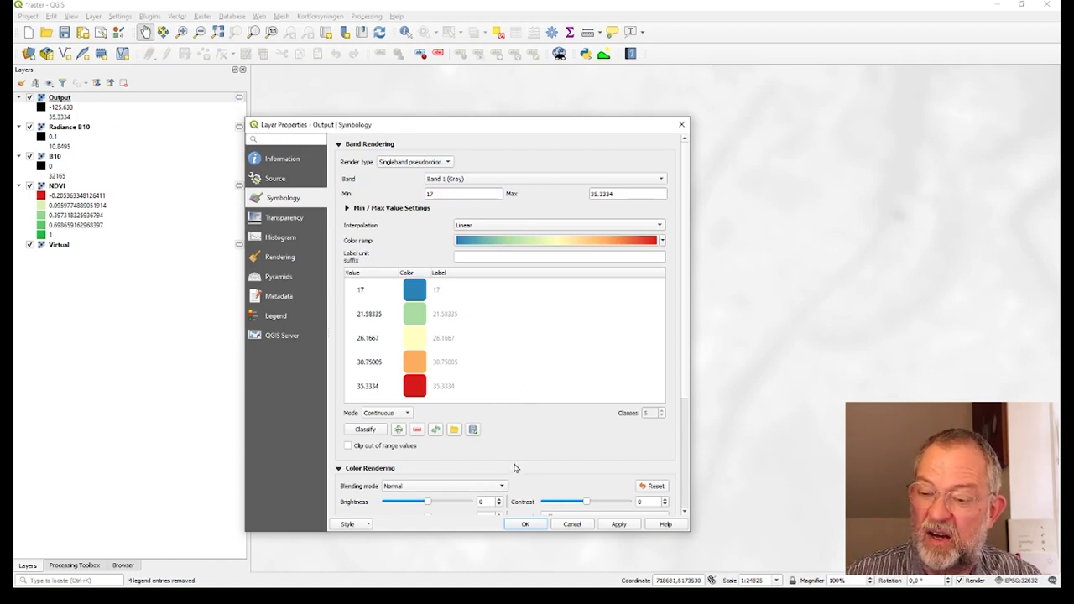
left_click(526, 526)
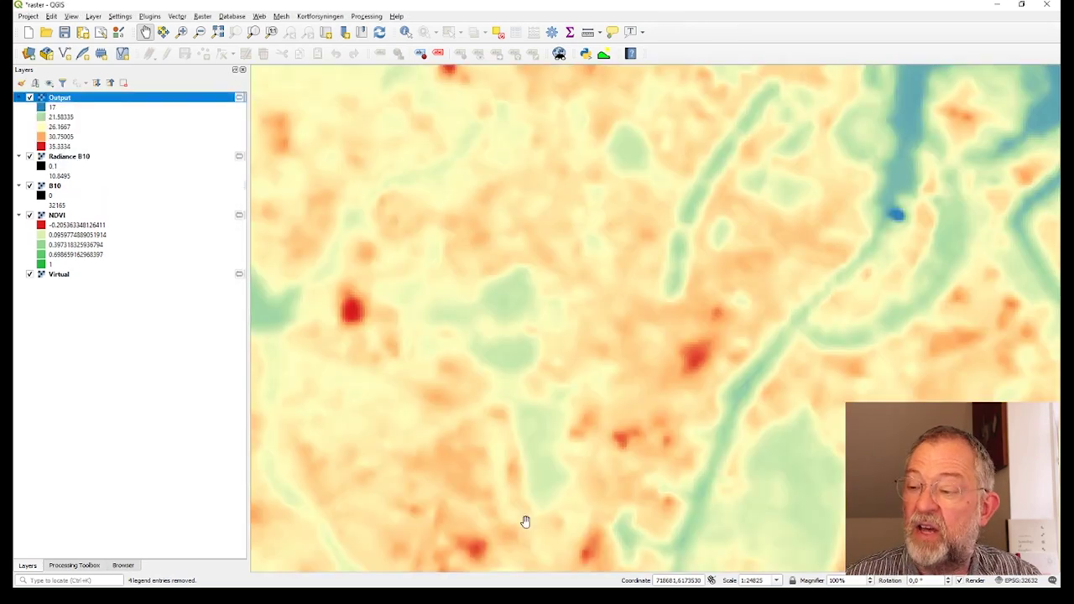
Identify the temperature values of the Output layer at a red hot spot and at another point in the city
left_click_drag(789, 255, 722, 324)
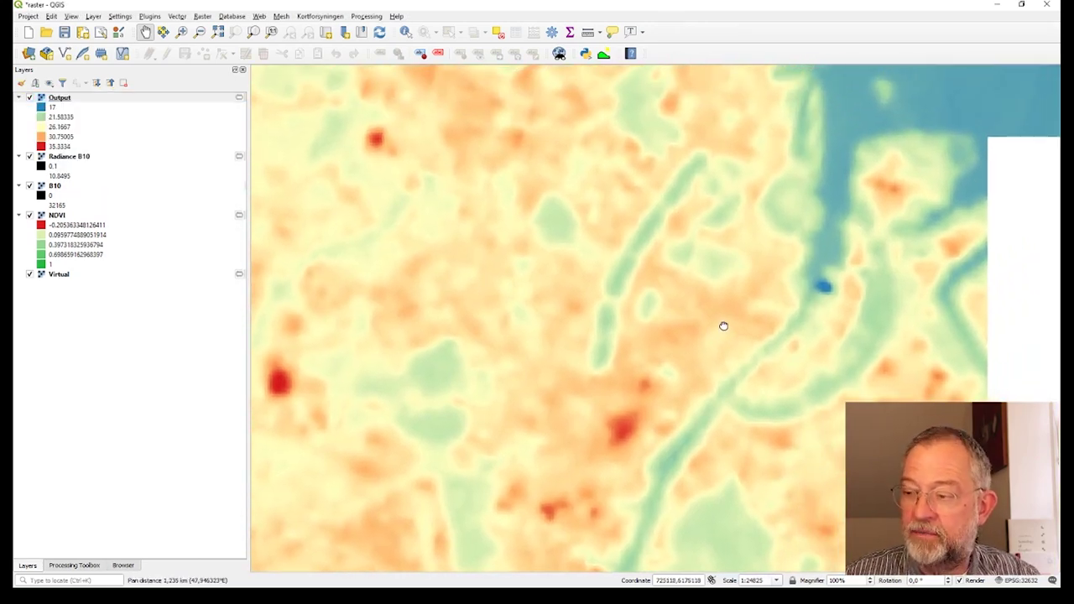
scroll(722, 323, "down", 1)
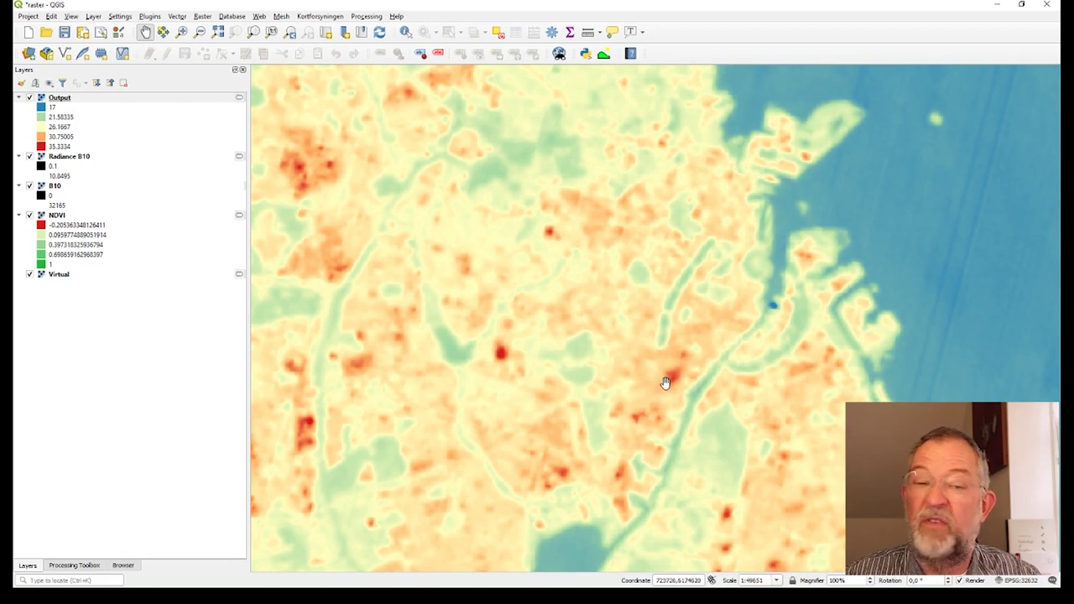
left_click(77, 99)
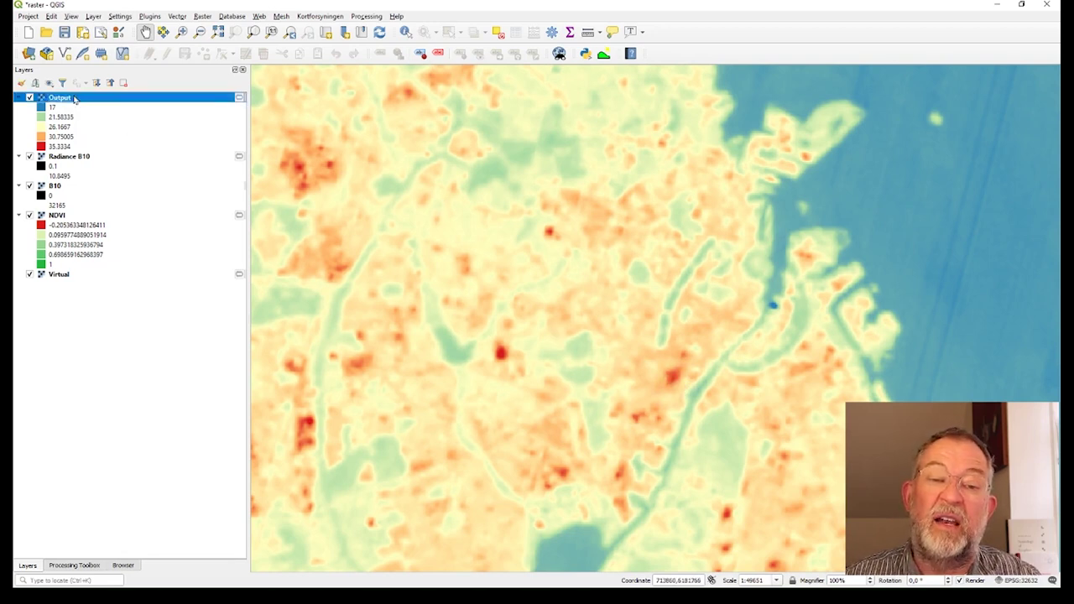
left_click(405, 31)
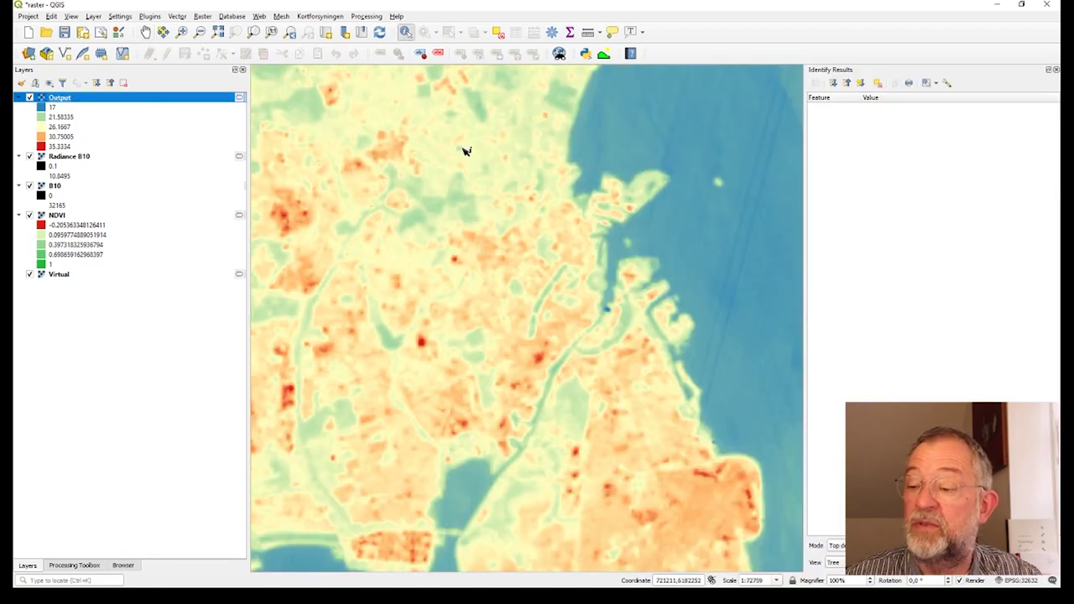
left_click(543, 361)
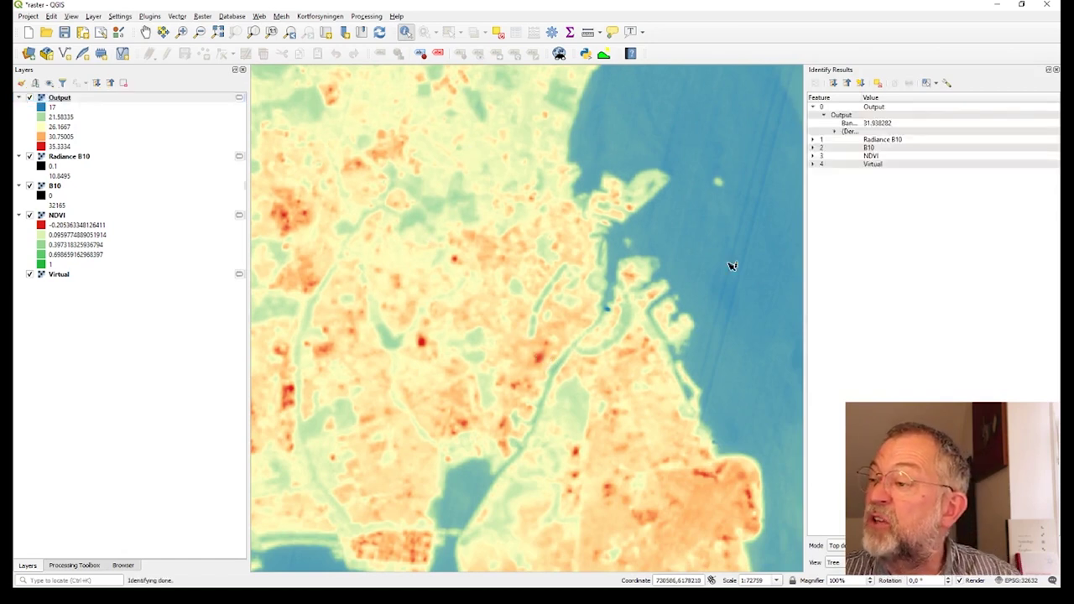
left_click(549, 250)
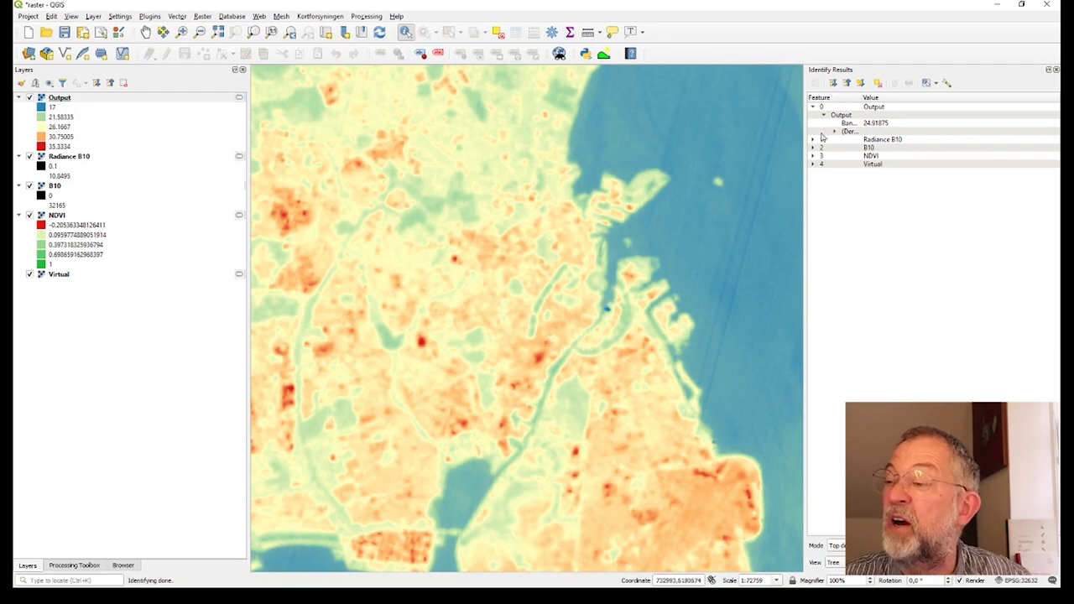
Identify the temperature values of the Output layer at a green area in the city and in the water just off the east coast
left_click(546, 246)
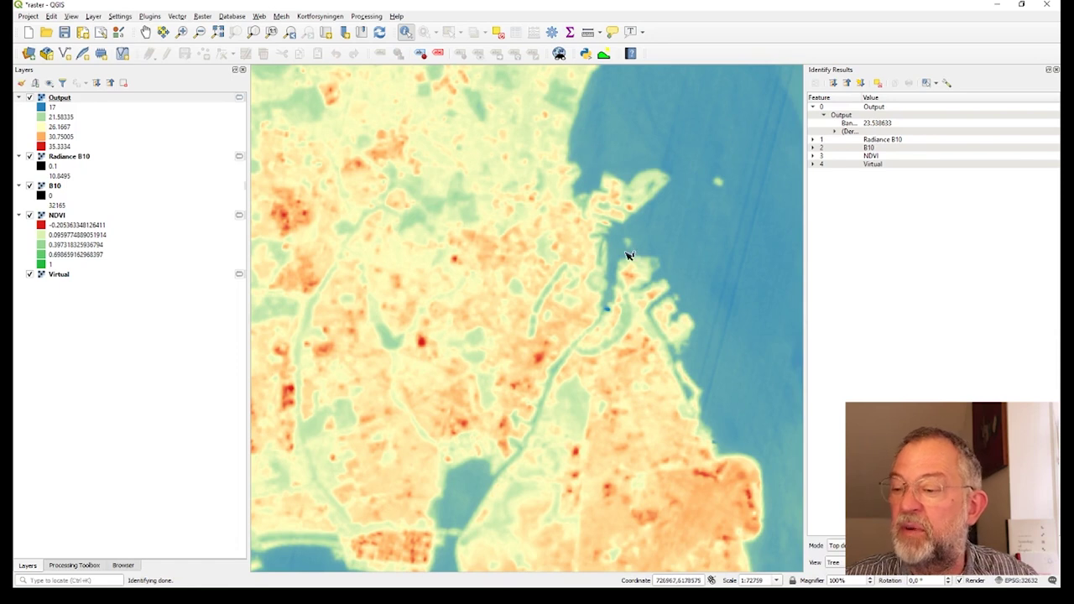
left_click(696, 378)
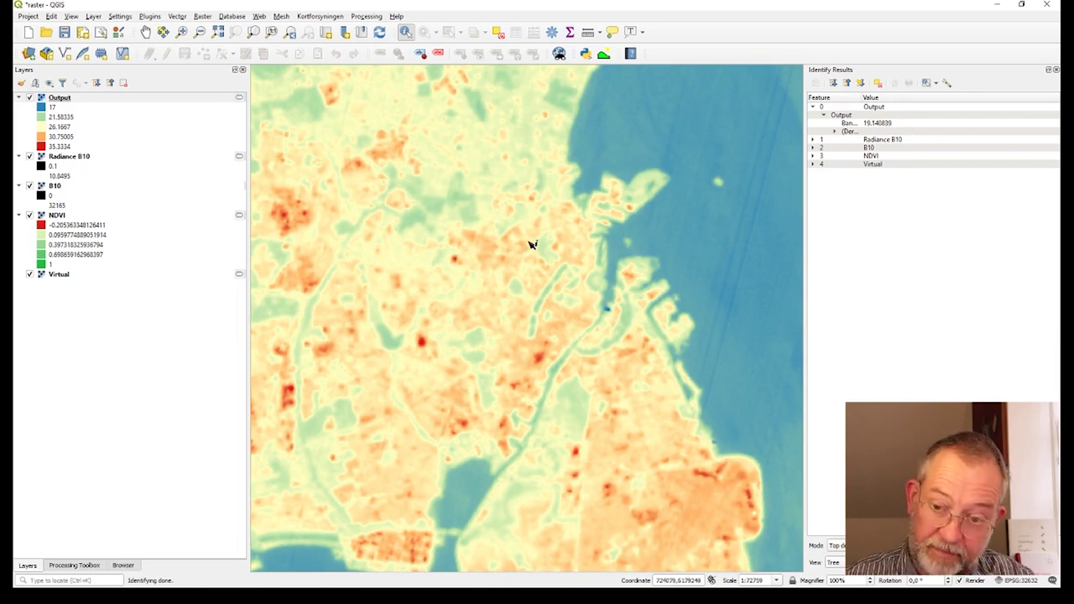
Examine the temperature map over the wider region west of the city and around the coast, and hide all side panels to enlarge the map
scroll(493, 270, "down", 1)
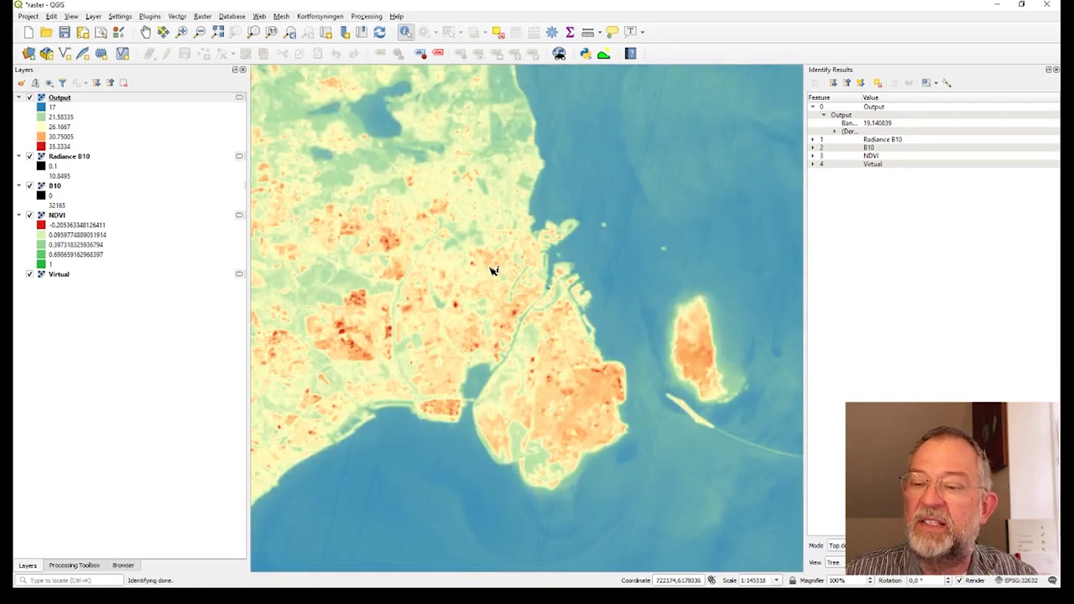
left_click(146, 32)
left_click_drag(263, 131, 459, 190)
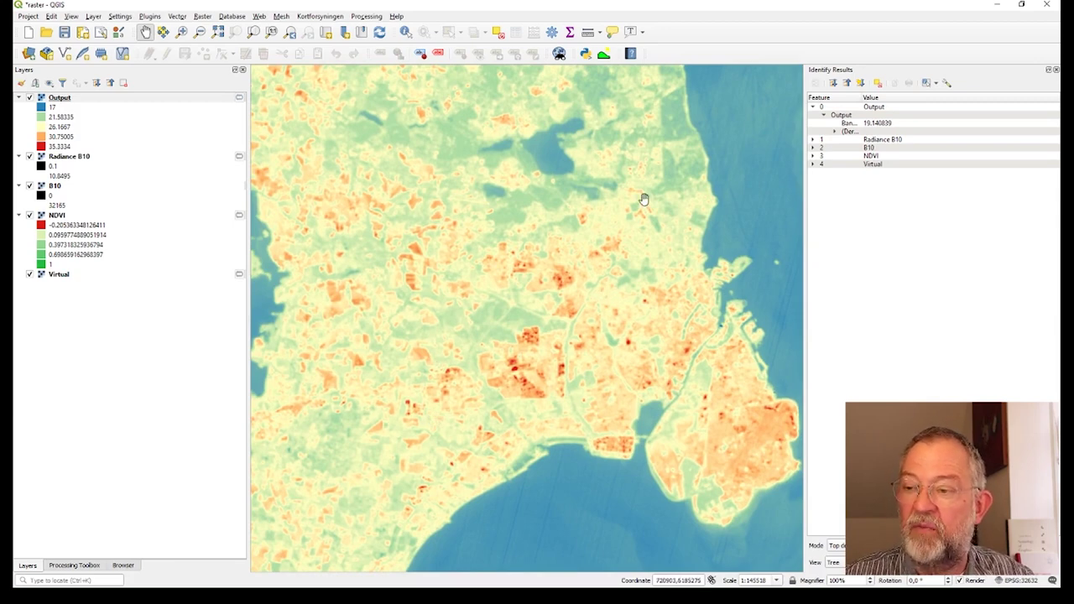
left_click(492, 227)
left_click_drag(492, 227, 683, 184)
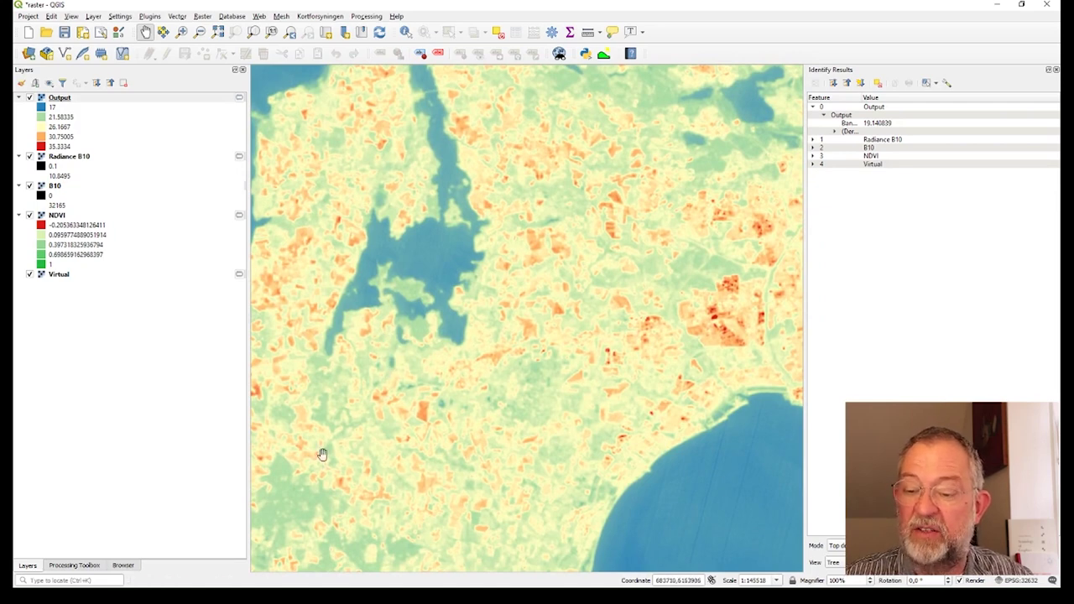
left_click_drag(708, 372, 416, 364)
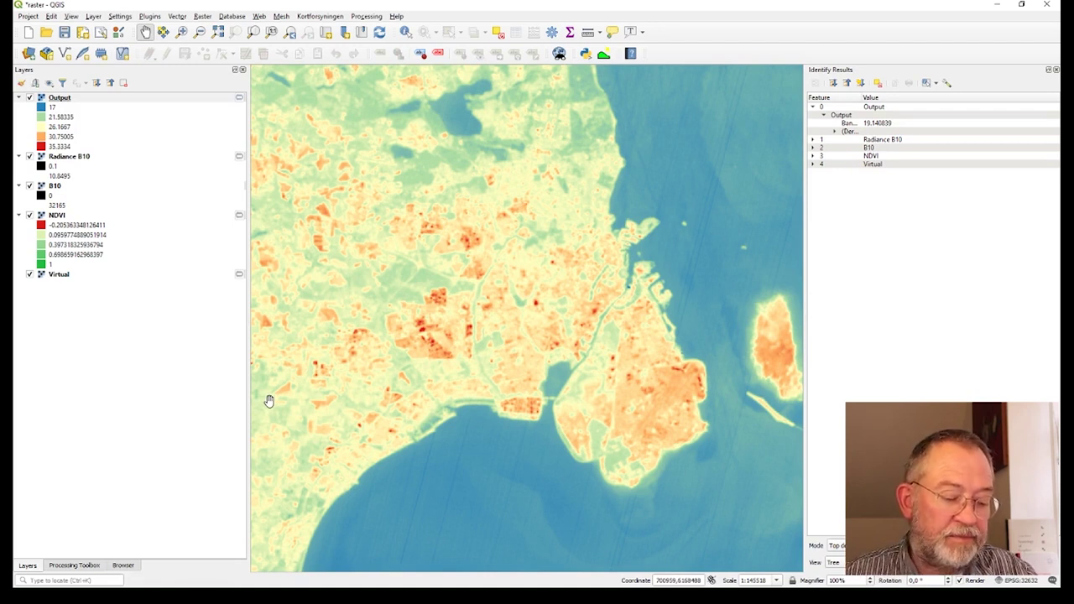
key("ctrl+Tab")
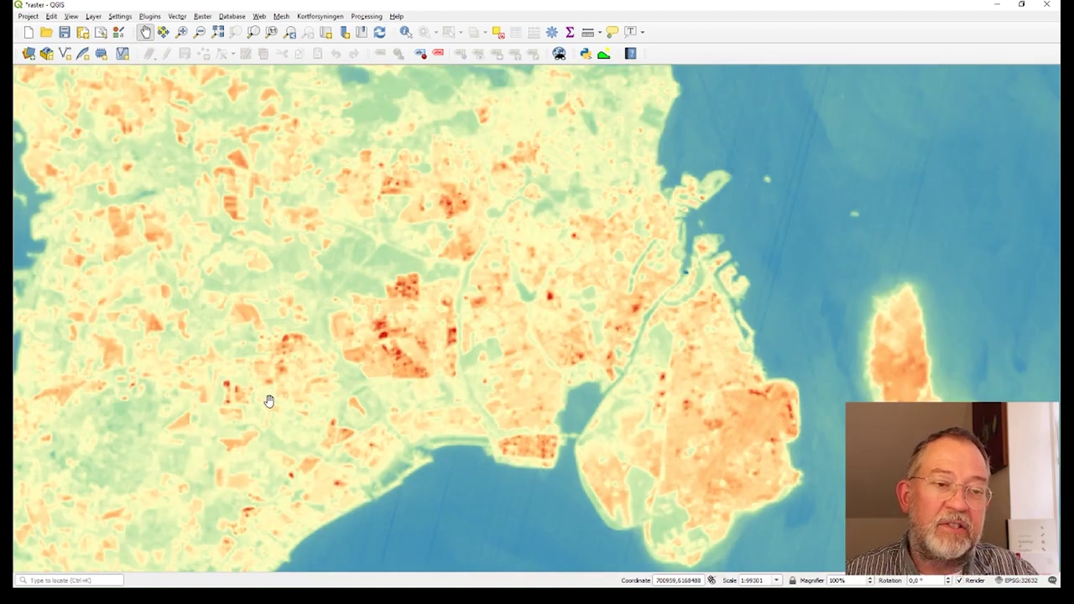